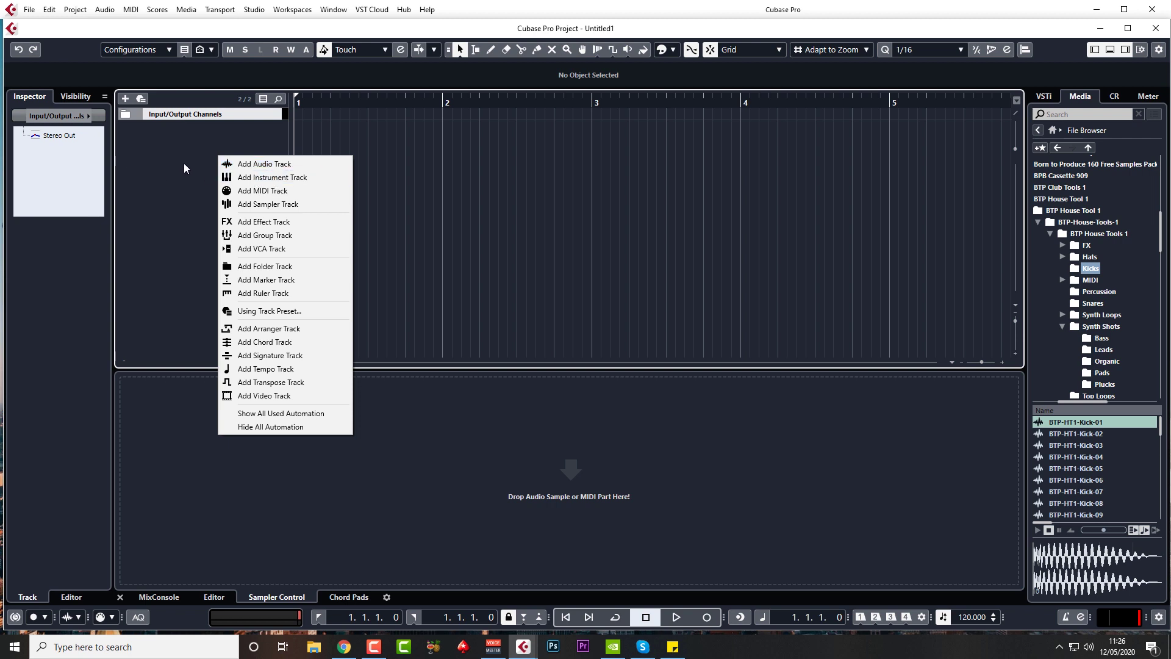
Add an instrument track using Groove Agent SE from the Drum category.
{"action": "left_click", "coordinate": [256, 178]}
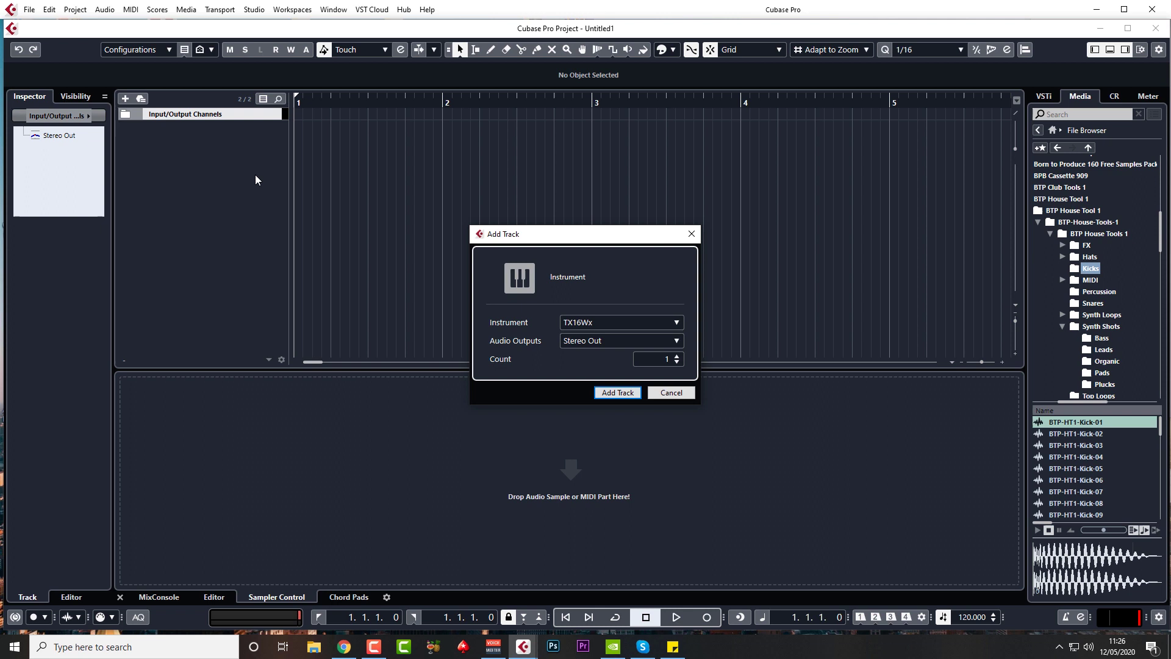
{"action": "left_click", "coordinate": [607, 320]}
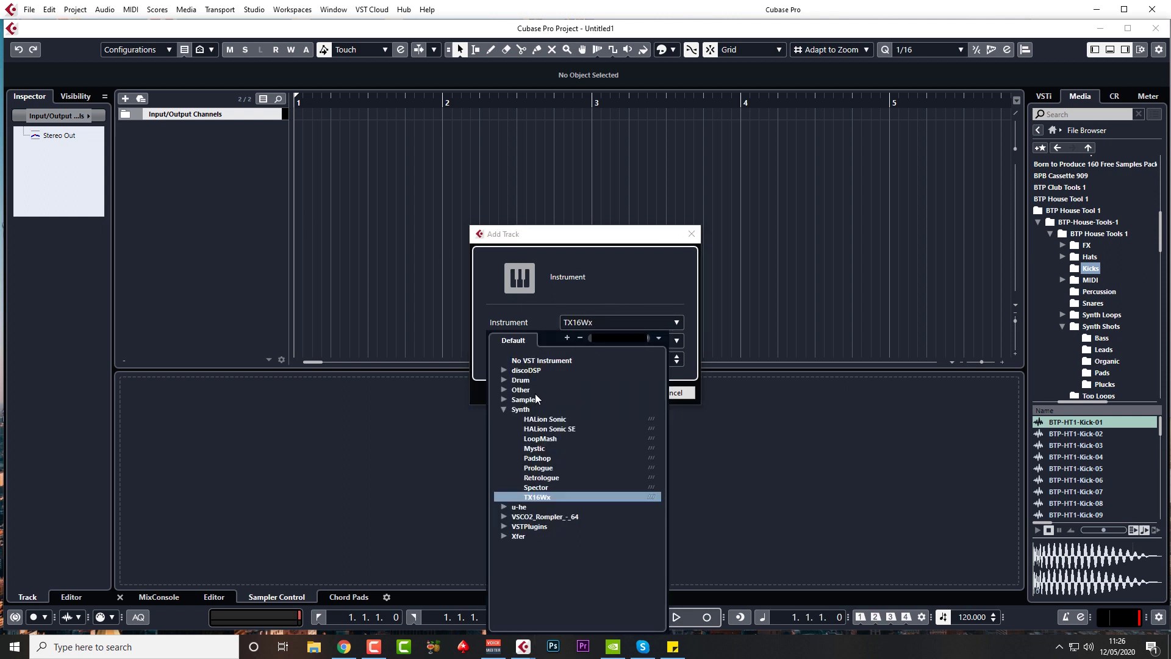
{"action": "left_click", "coordinate": [504, 380]}
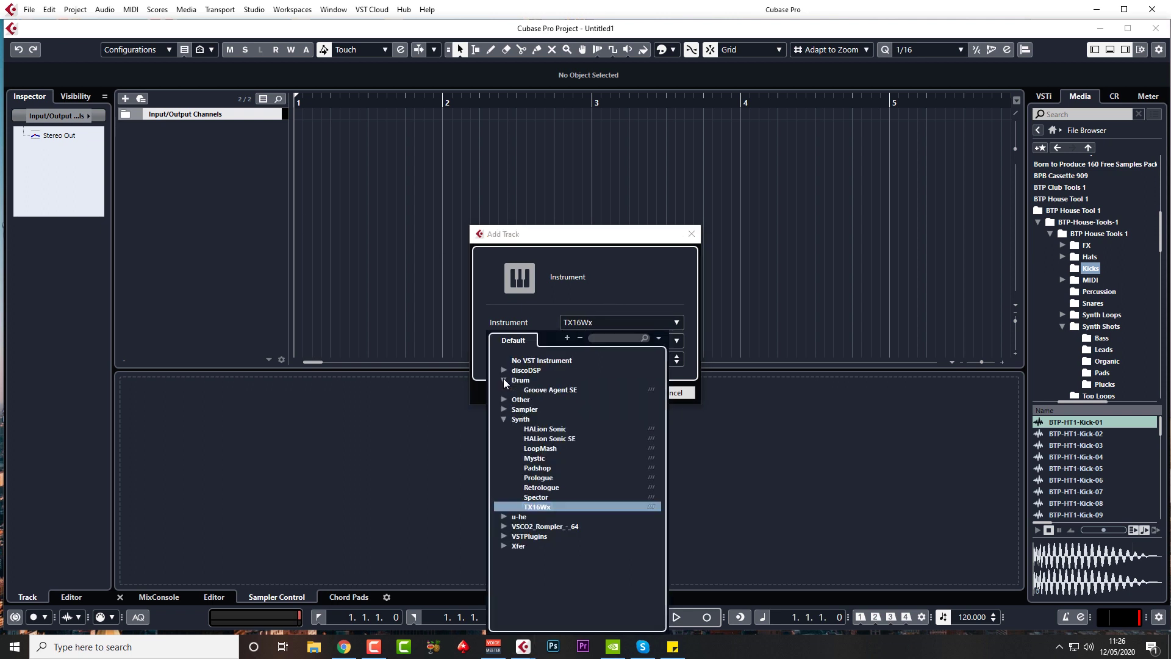
{"action": "left_click", "coordinate": [555, 391]}
{"action": "left_click", "coordinate": [604, 395]}
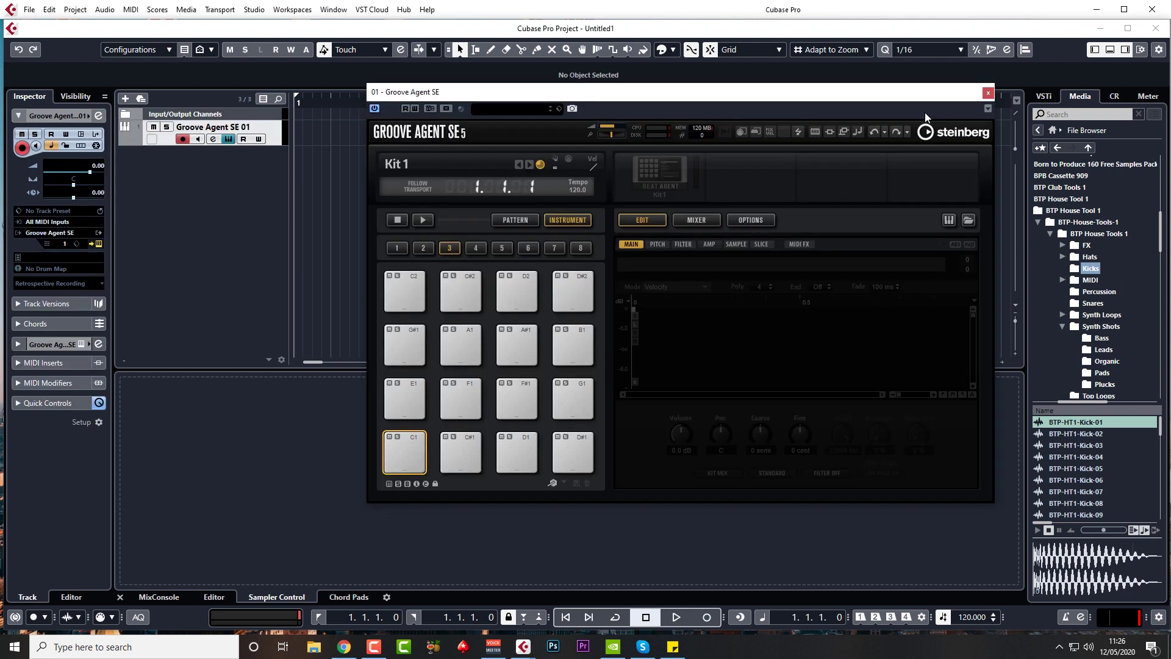
{"action": "left_click", "coordinate": [988, 94]}
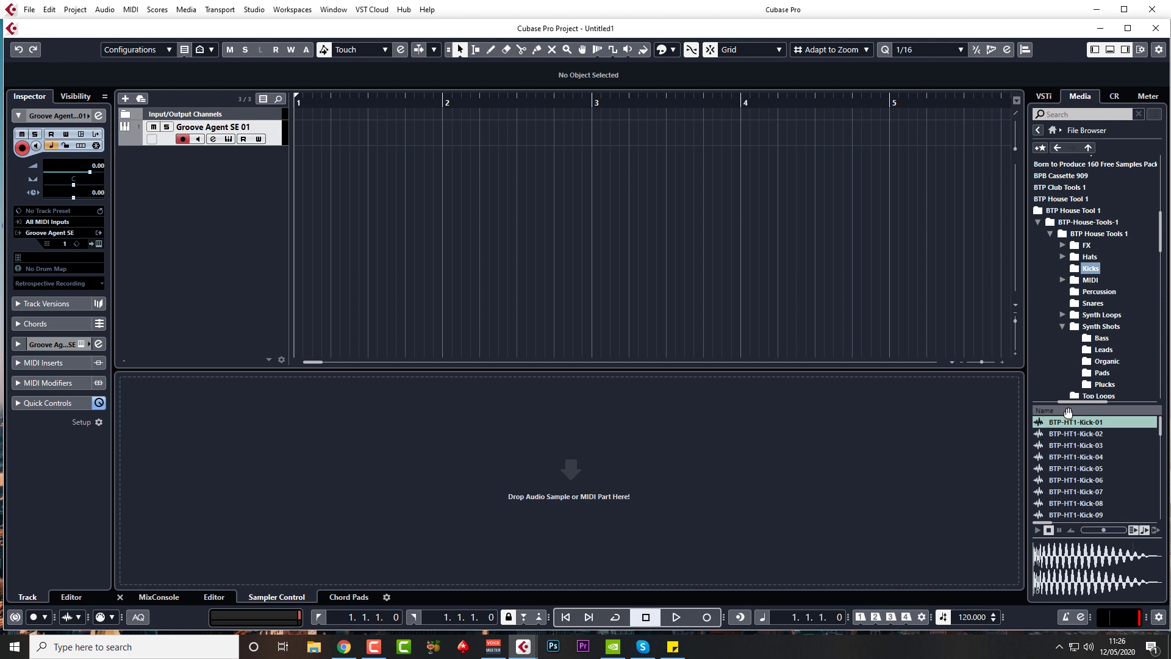
{"action": "left_click_drag", "start_coordinate": [1057, 425], "coordinate": [299, 169]}
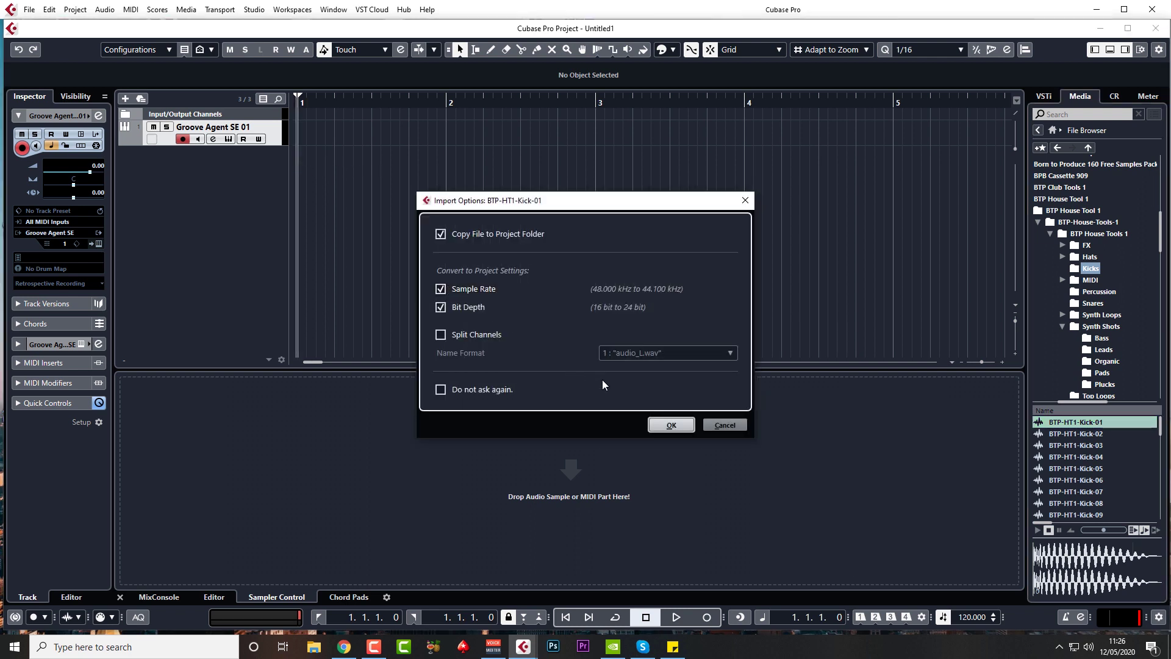
{"action": "left_click", "coordinate": [672, 425]}
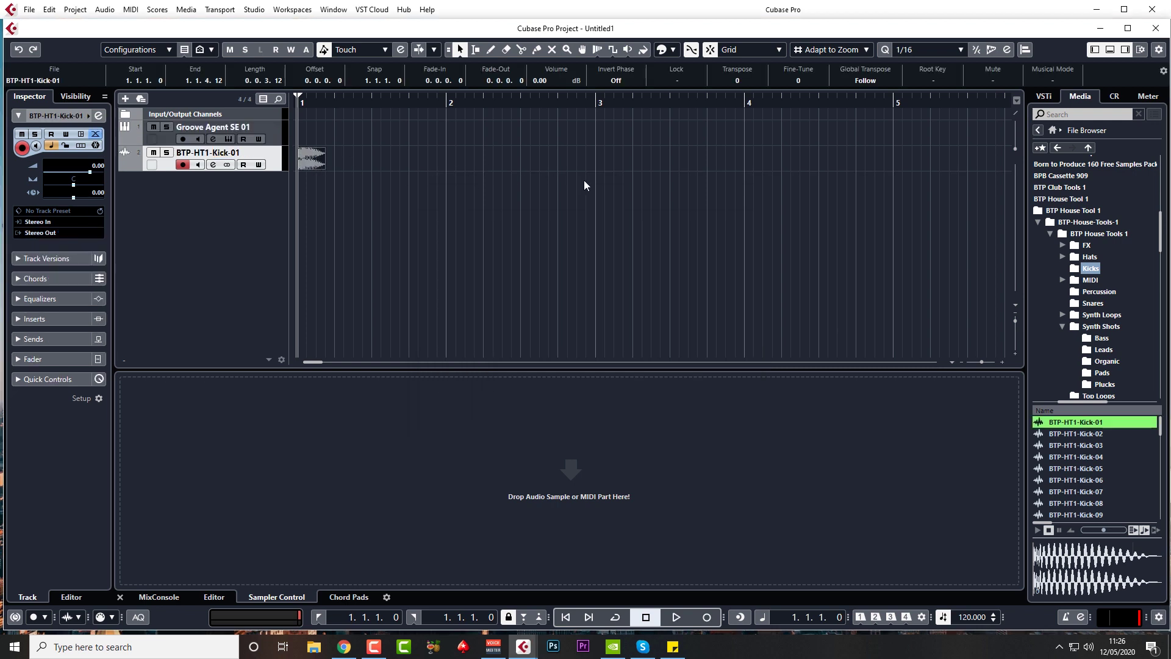
{"action": "left_click_drag", "start_coordinate": [311, 164], "coordinate": [388, 165]}
{"action": "left_click", "coordinate": [314, 160], "text": "shift"}
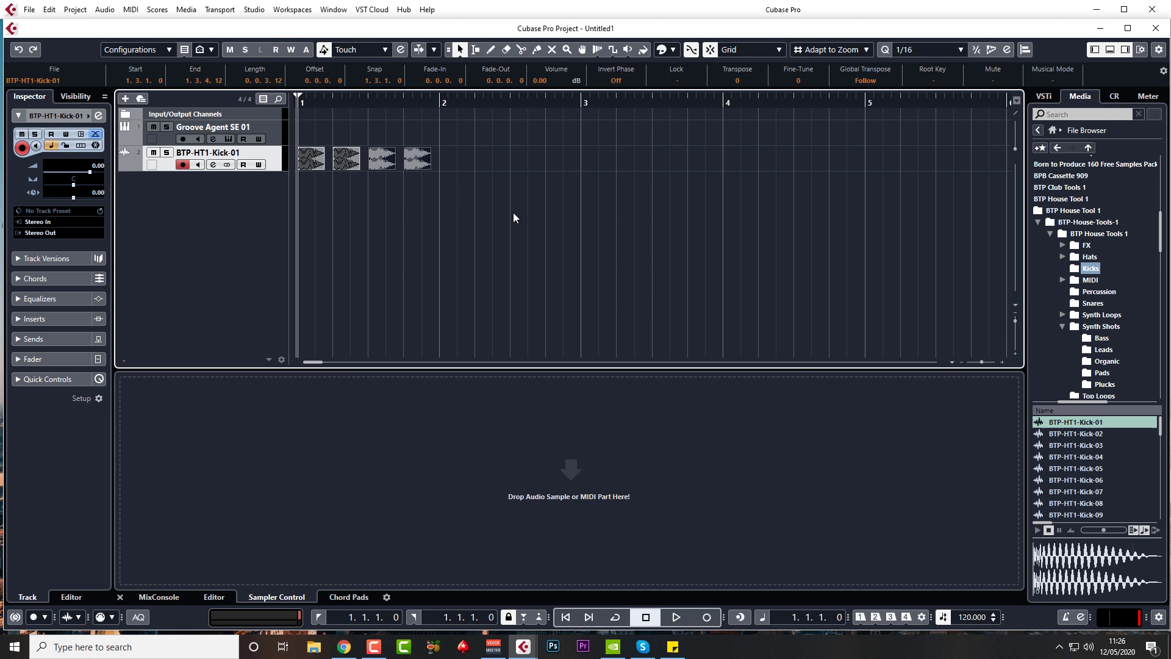
{"action": "key", "text": "space"}
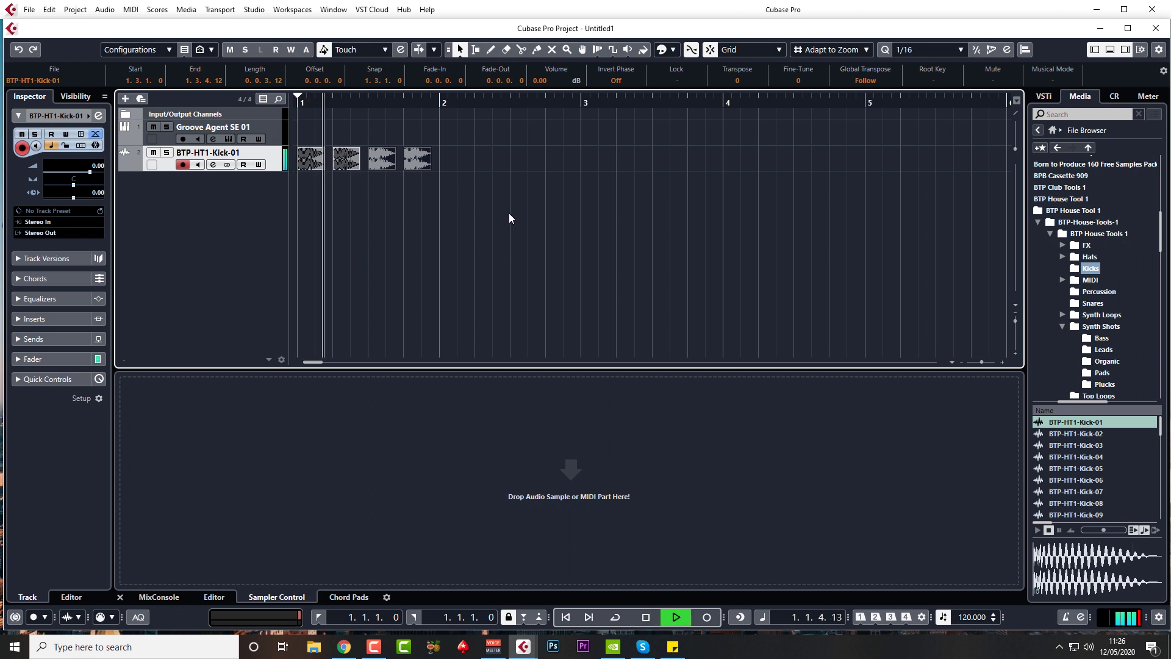
{"action": "key", "text": "space"}
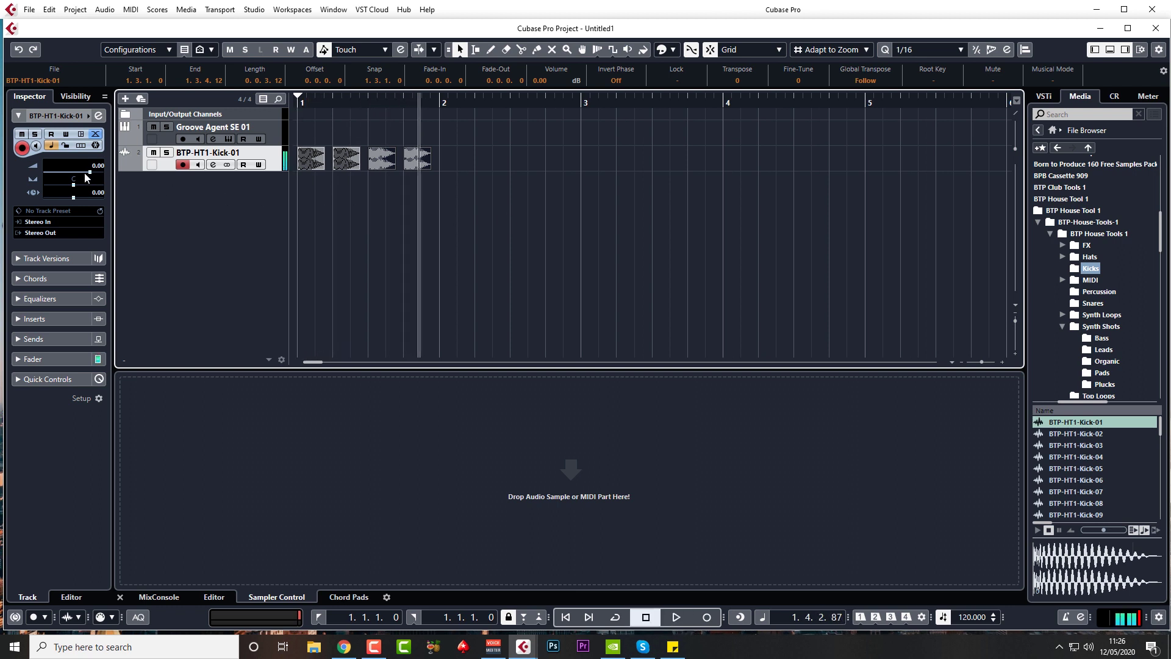
{"action": "mouse_move", "coordinate": [90, 173]}
{"action": "left_mouse_down"}
{"action": "mouse_move", "coordinate": [67, 175]}
{"action": "mouse_move", "coordinate": [82, 173]}
{"action": "left_mouse_up"}
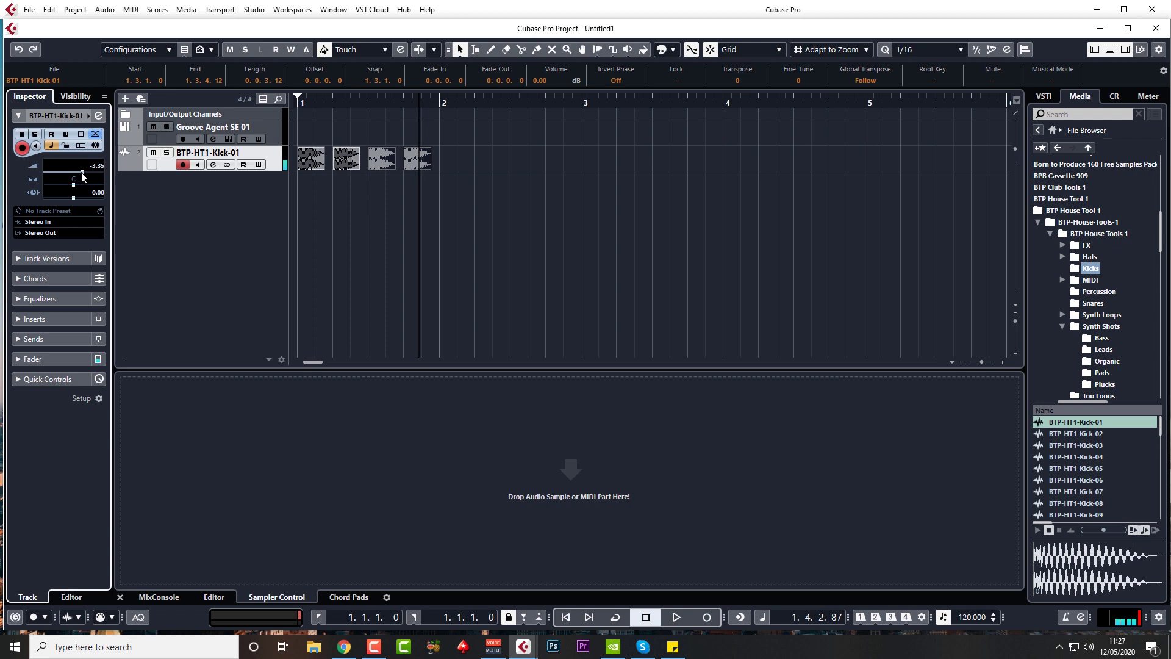
{"action": "left_click", "coordinate": [299, 102]}
{"action": "key", "text": "space"}
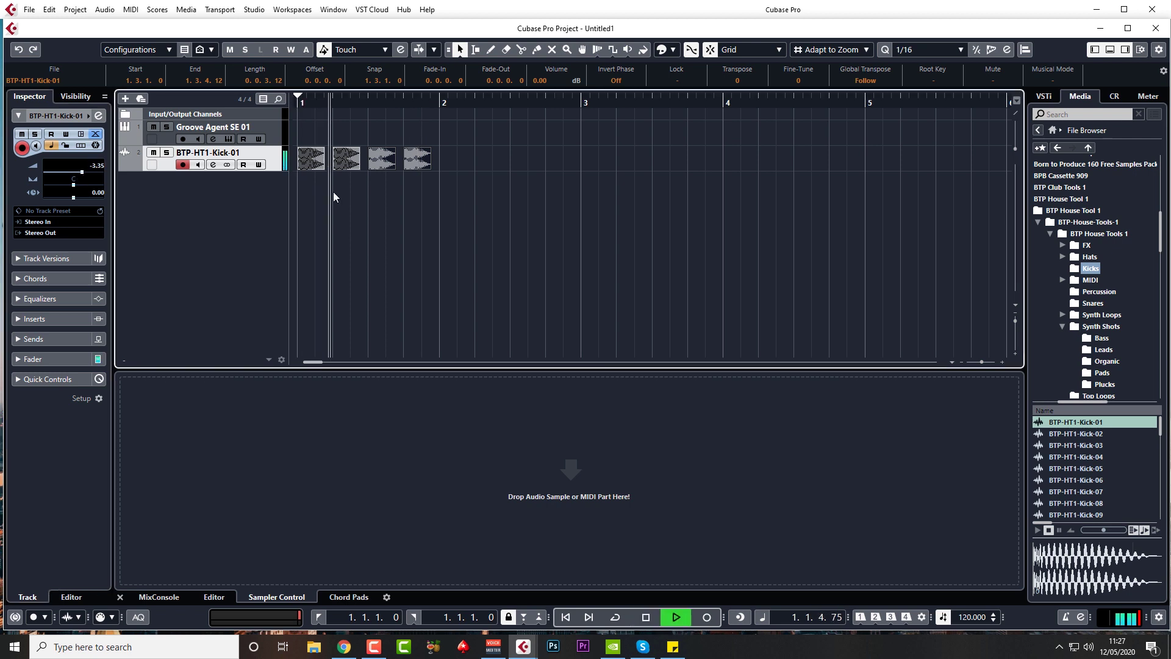
{"action": "key", "text": "space"}
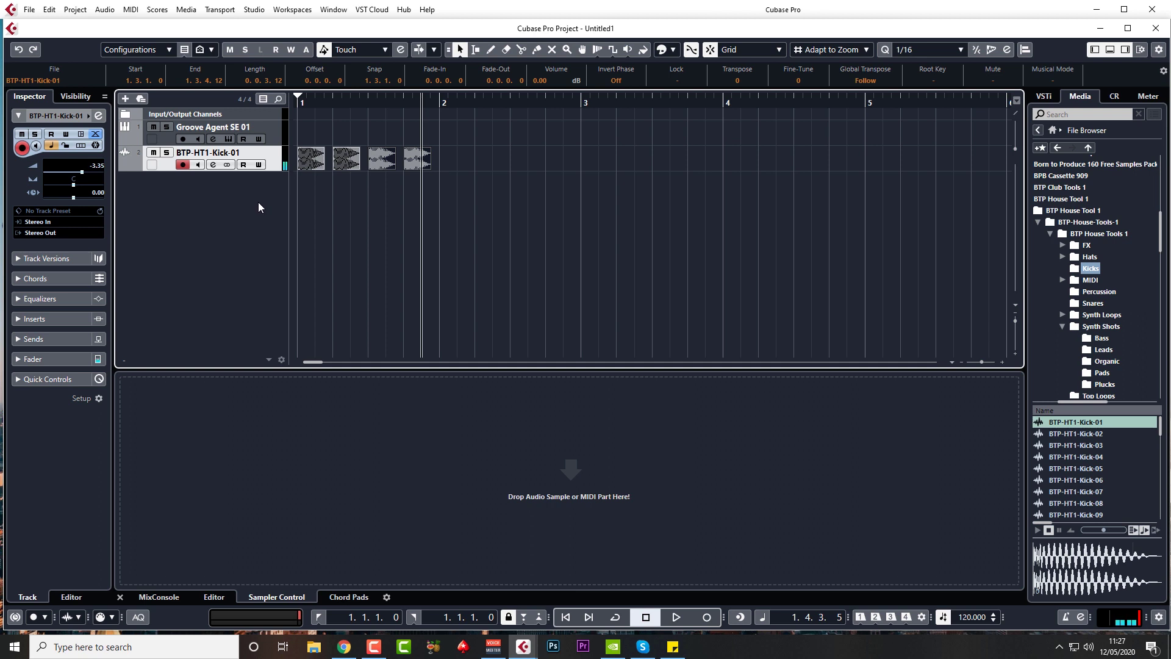
{"action": "key", "text": "ctrl+z"}
{"action": "key", "text": "ctrl+z"}
{"action": "key", "text": "ctrl+z"}
{"action": "key", "text": "ctrl+z"}
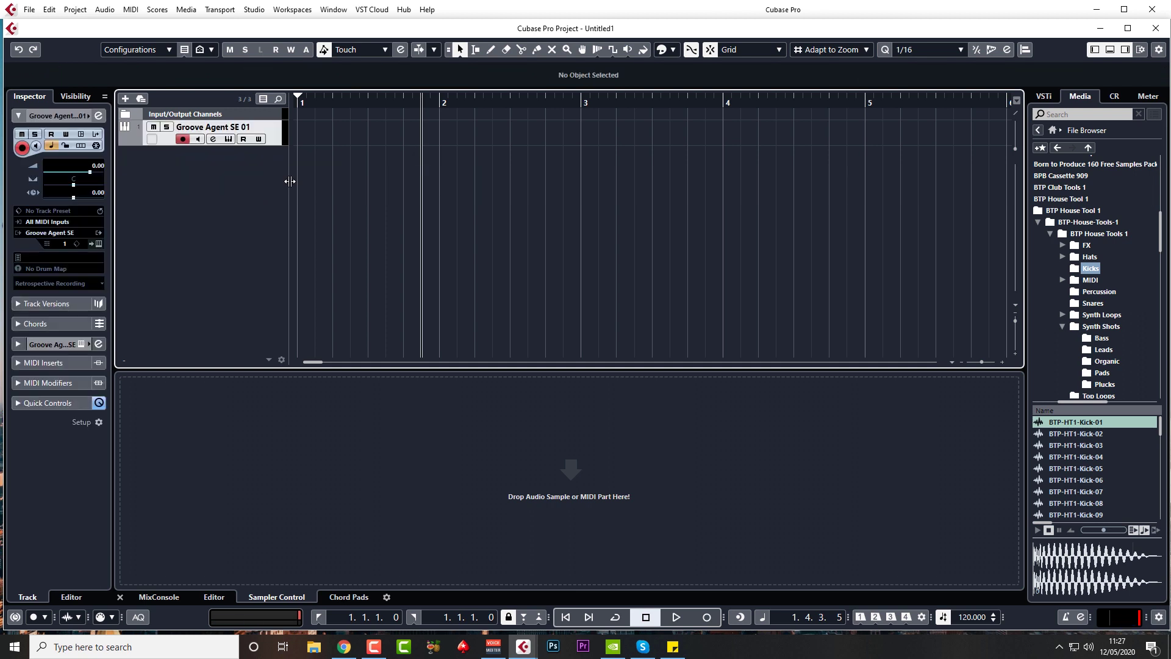
Open Groove Agent SE and drop BTP-HT1-Kick-01 from the Media browser onto pad C1.
{"action": "left_click", "coordinate": [228, 139]}
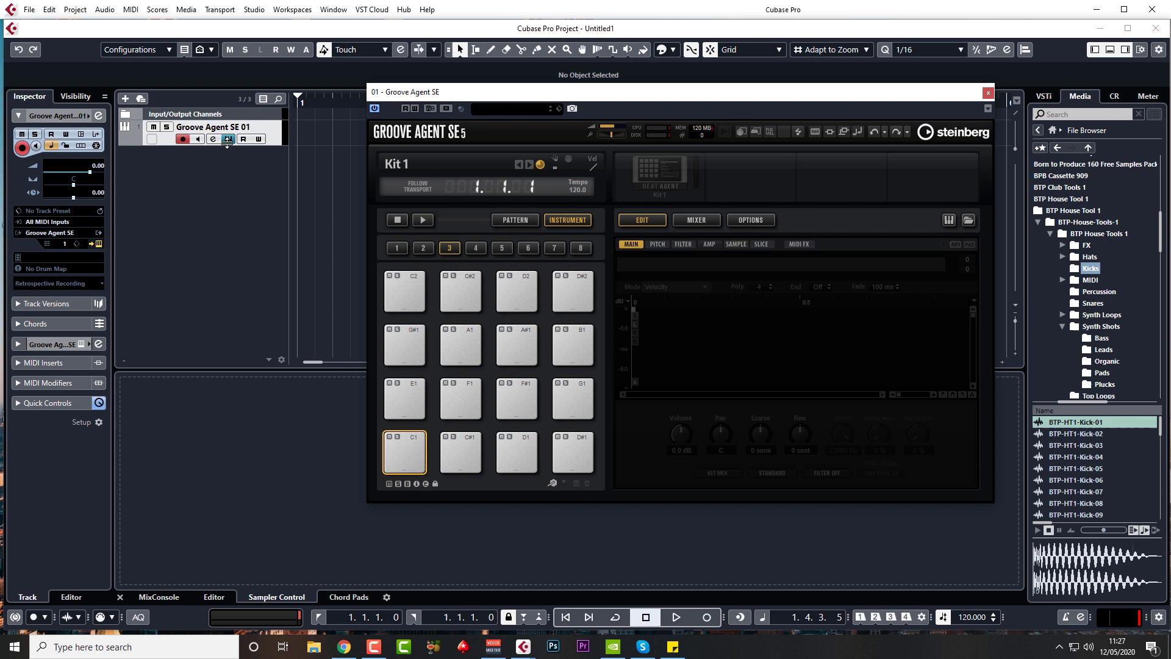
{"action": "left_click_drag", "start_coordinate": [684, 104], "coordinate": [647, 108]}
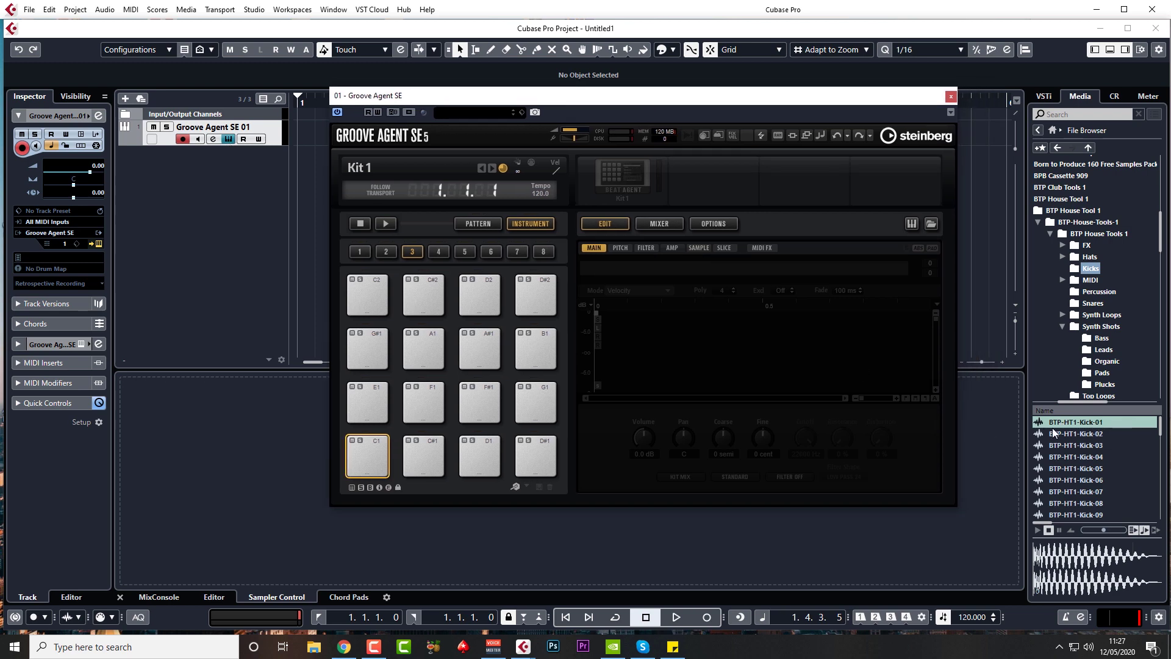
{"action": "left_click_drag", "start_coordinate": [1071, 419], "coordinate": [370, 444]}
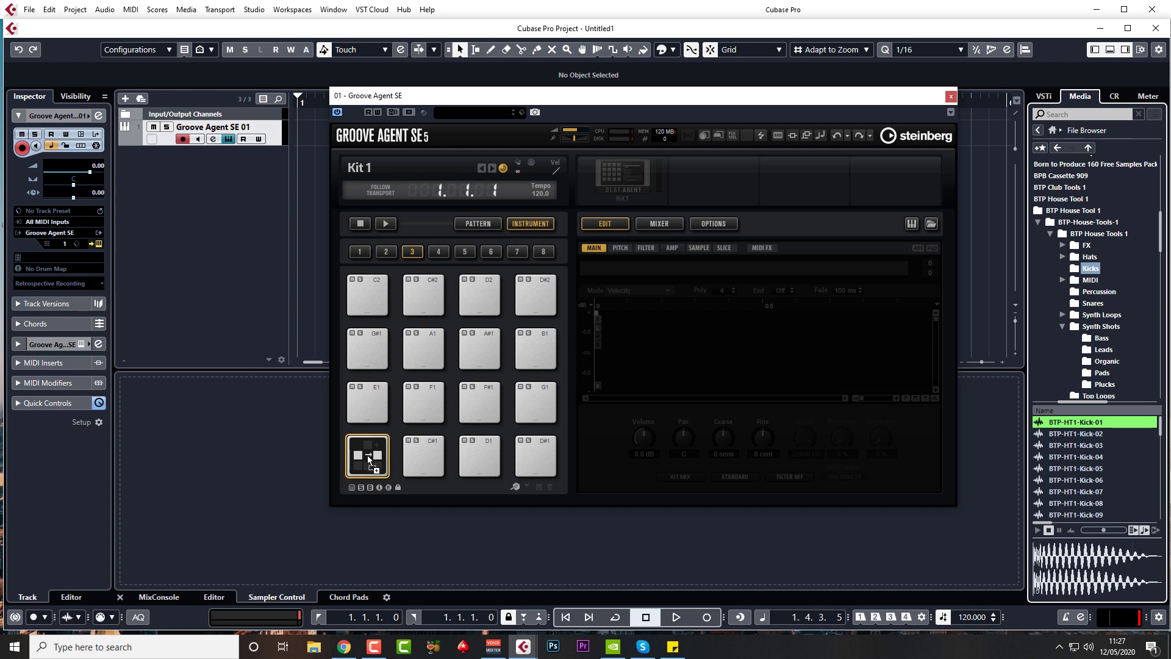
{"action": "mouse_move", "coordinate": [372, 453]}
{"action": "left_mouse_down"}
{"action": "mouse_move", "coordinate": [362, 455]}
{"action": "mouse_move", "coordinate": [370, 470]}
{"action": "mouse_move", "coordinate": [369, 445]}
{"action": "left_mouse_up"}
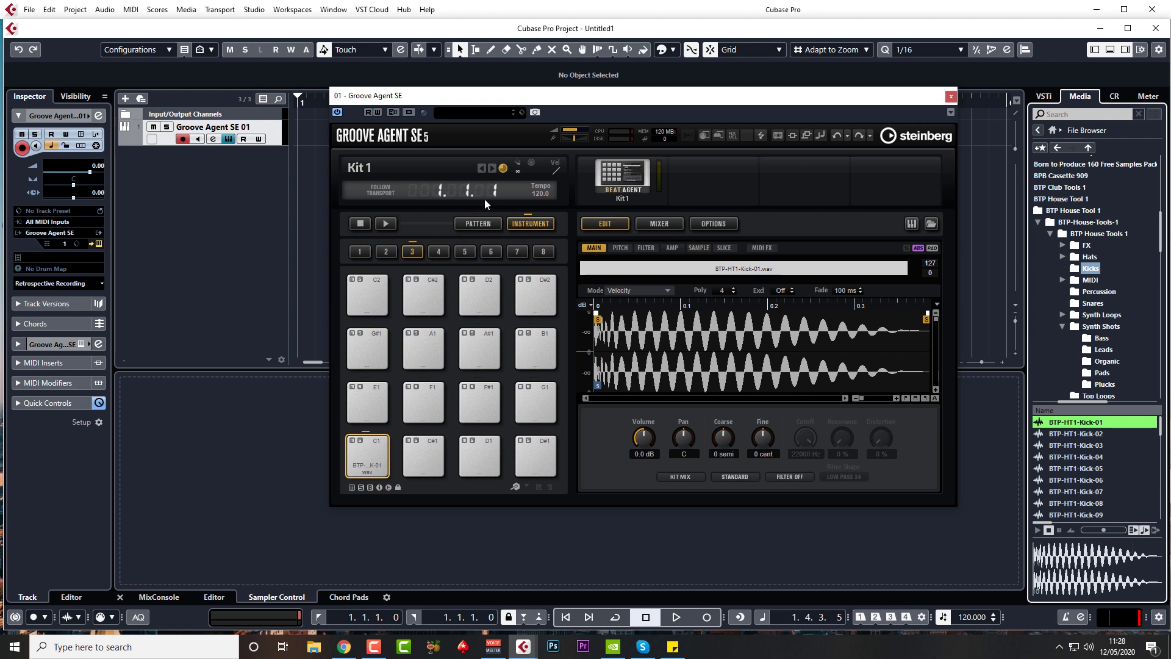
Load BTP-HT1-Kick-01 onto pad C3, audition it, and close the Groove Agent SE window.
{"action": "left_click", "coordinate": [439, 251]}
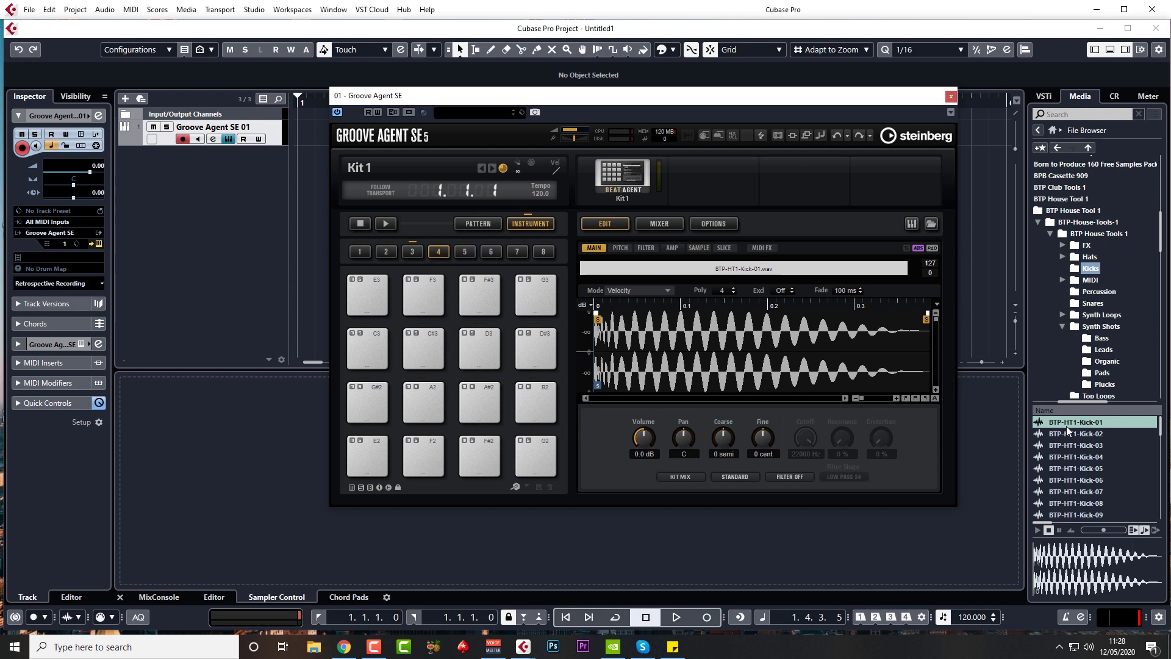
{"action": "left_click_drag", "start_coordinate": [1071, 423], "coordinate": [367, 337]}
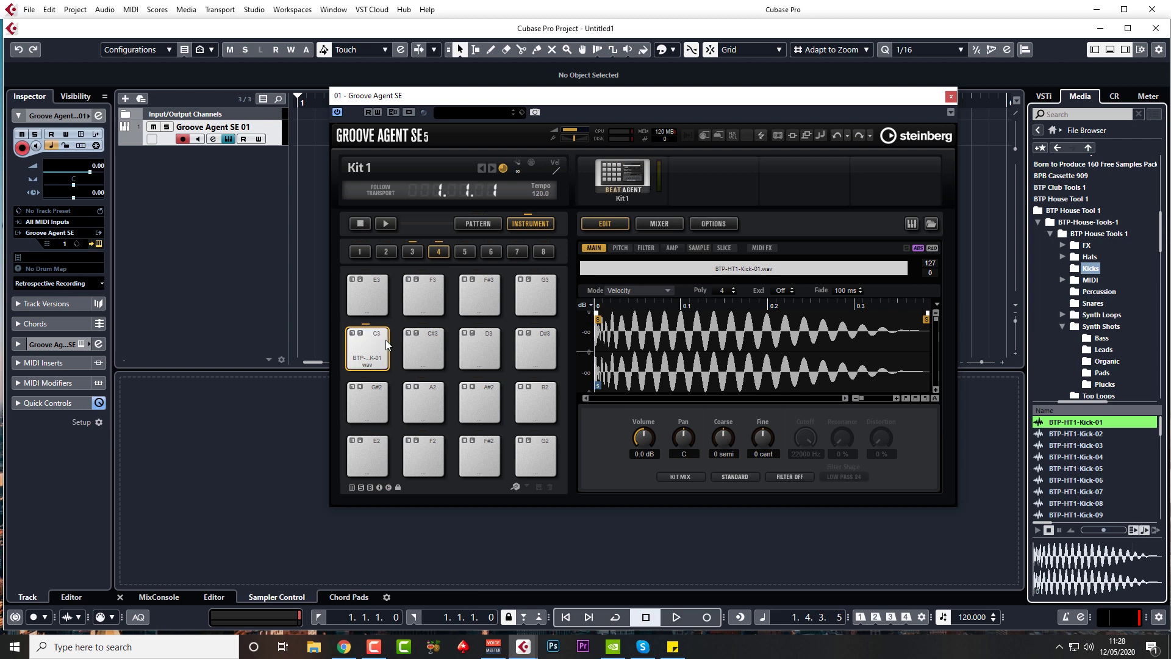
{"action": "left_click", "coordinate": [386, 345]}
{"action": "left_click", "coordinate": [386, 345]}
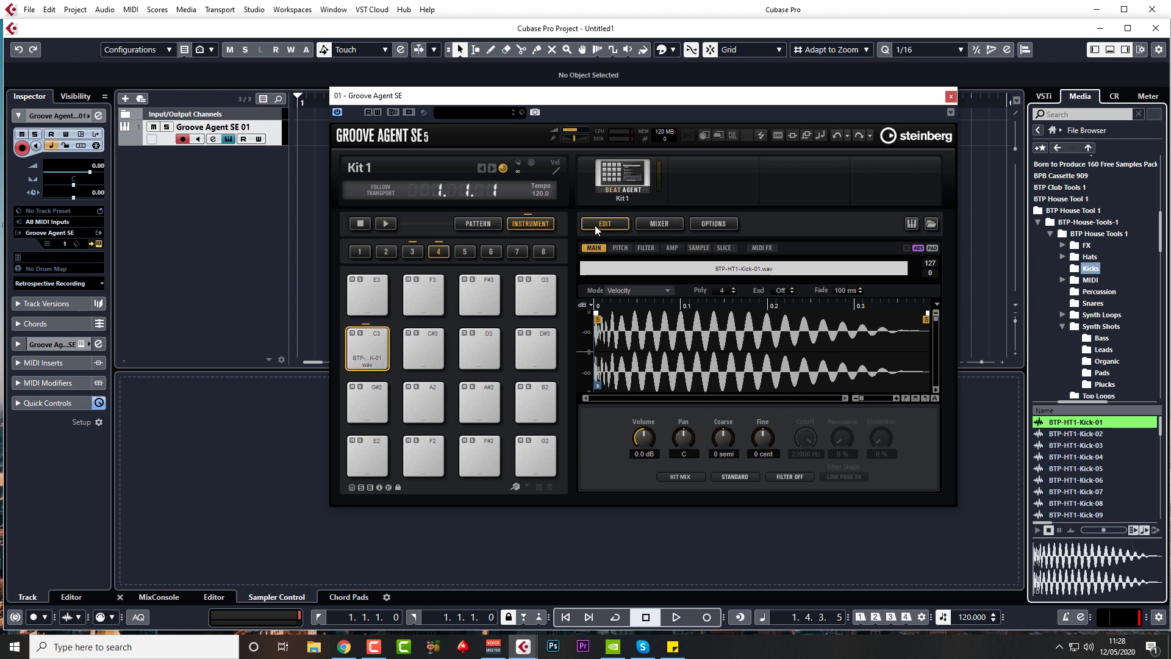
{"action": "left_click", "coordinate": [374, 357]}
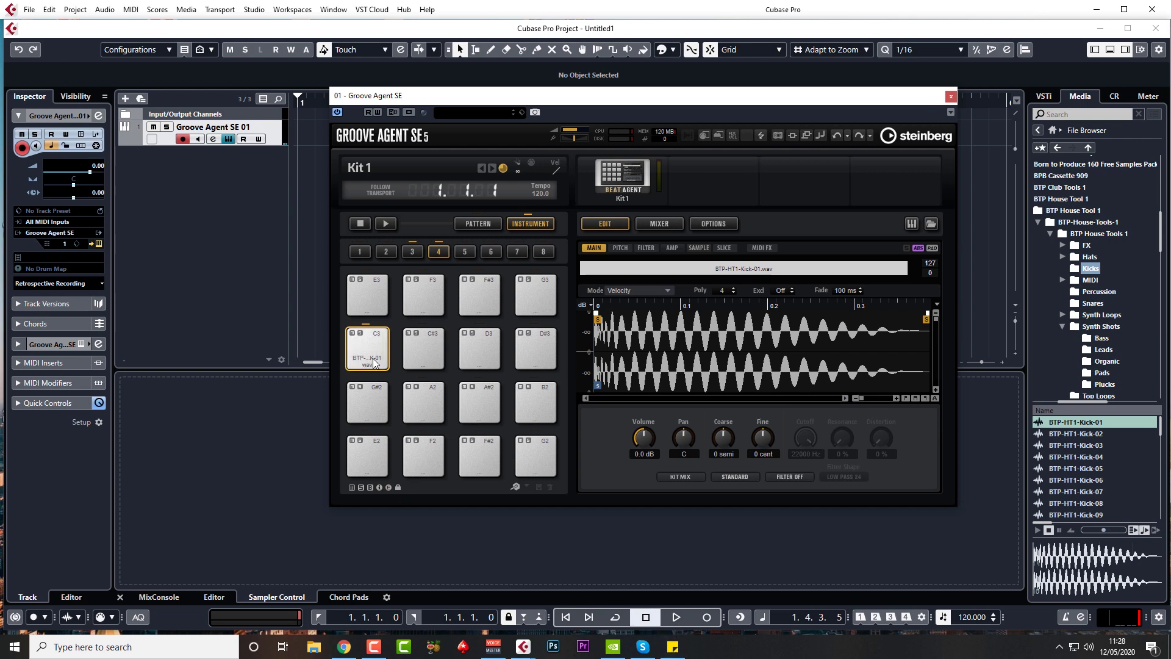
{"action": "left_click", "coordinate": [951, 97]}
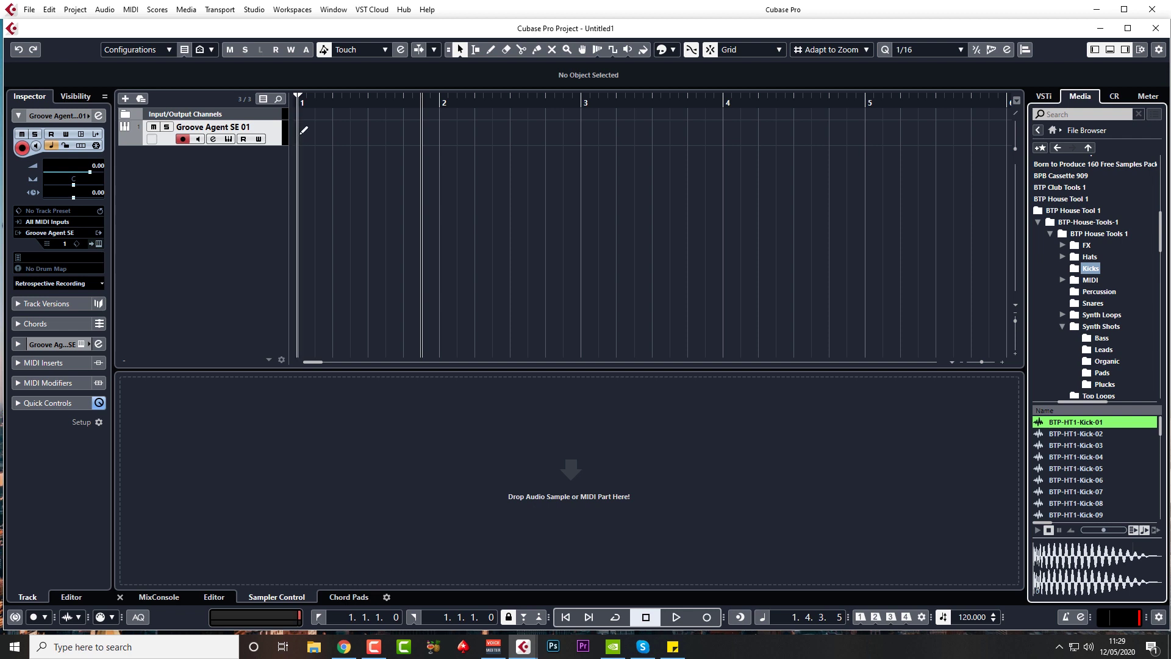
Draw a MIDI part from bar 1 to bar 2 on the Groove Agent SE 01 track.
{"action": "left_click_drag", "start_coordinate": [300, 134], "coordinate": [435, 140]}
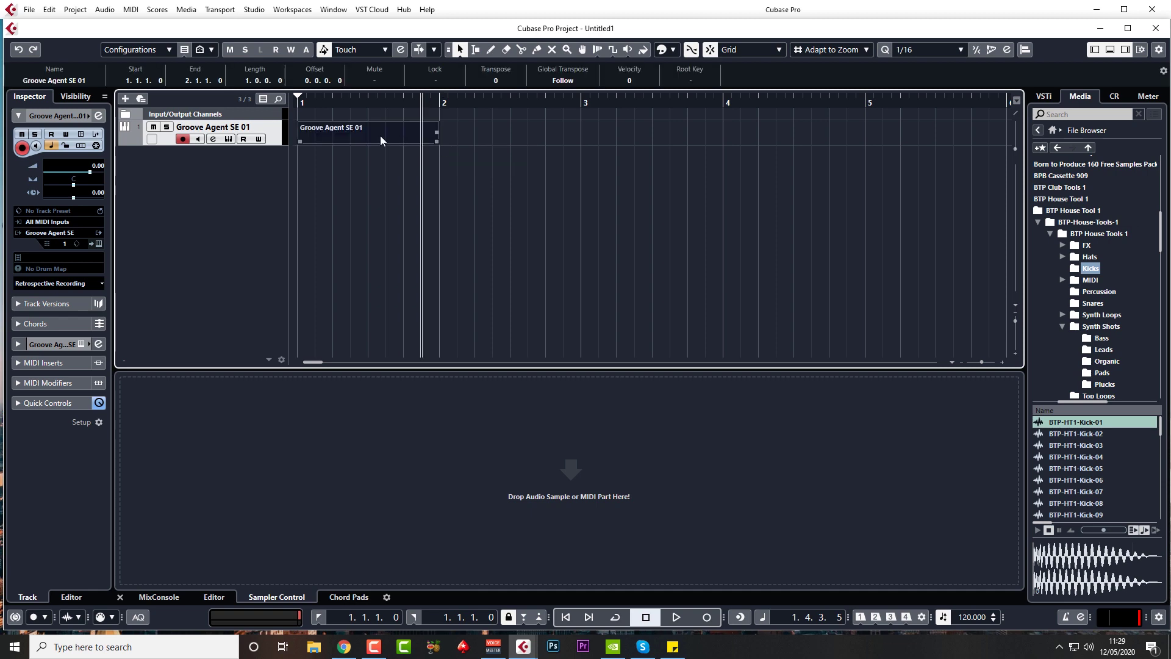
Open the part in the note editor, enable Snap, and place a C3 note at bar 1.
{"action": "double_click", "coordinate": [357, 134]}
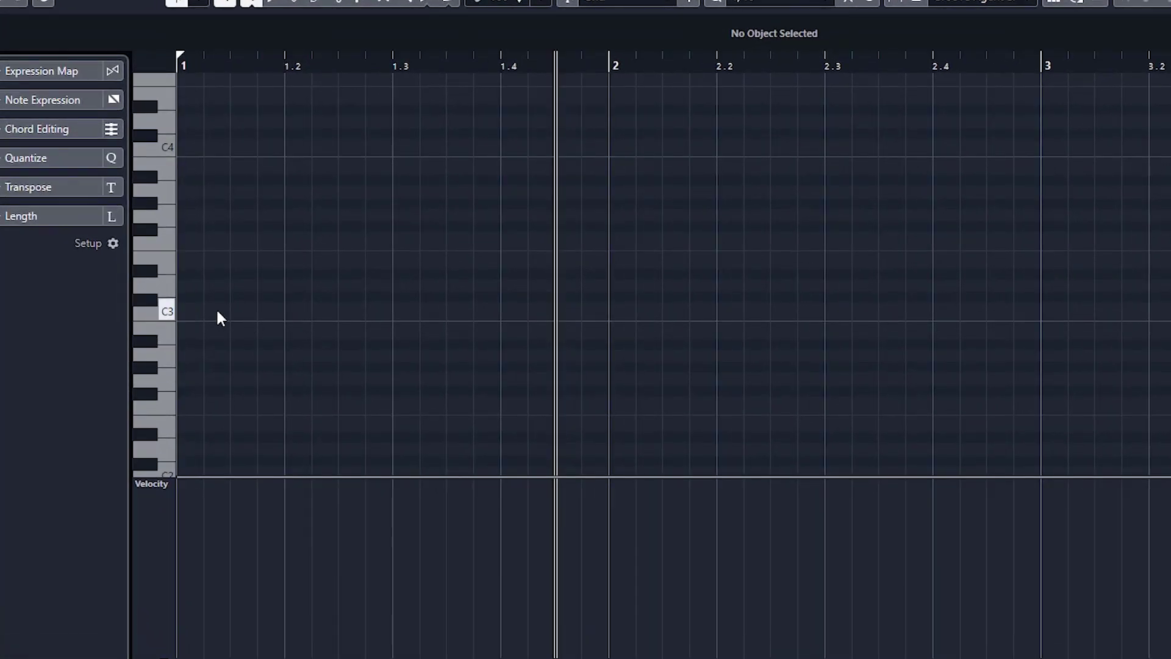
{"action": "left_click", "coordinate": [191, 309], "text": "alt"}
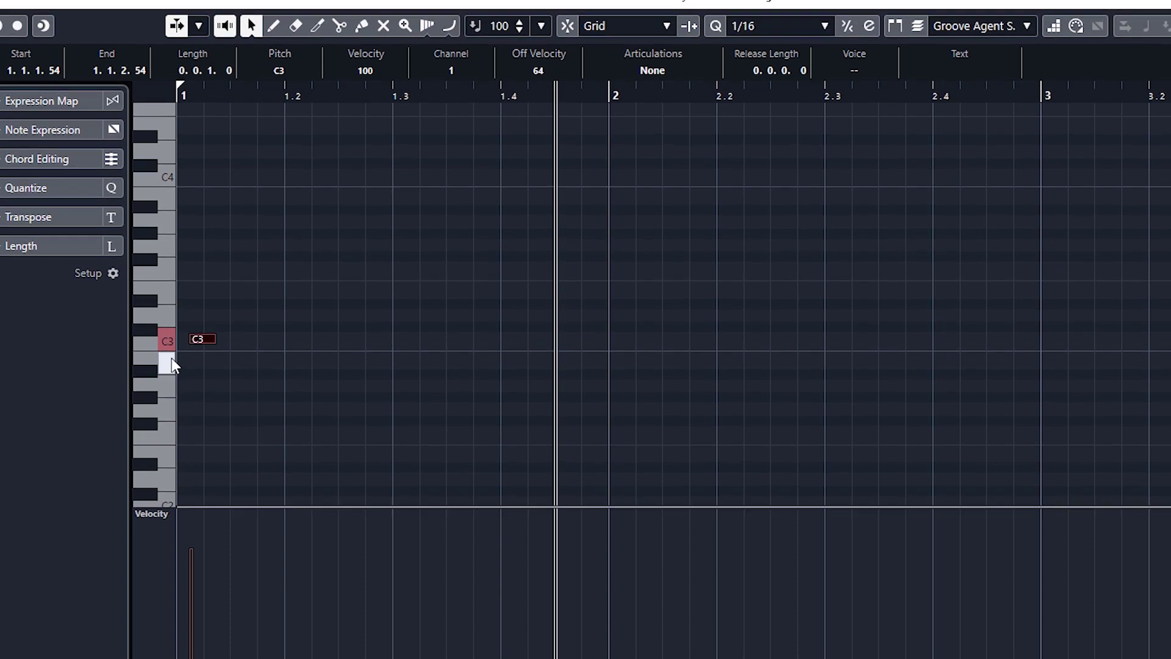
{"action": "left_click", "coordinate": [568, 28]}
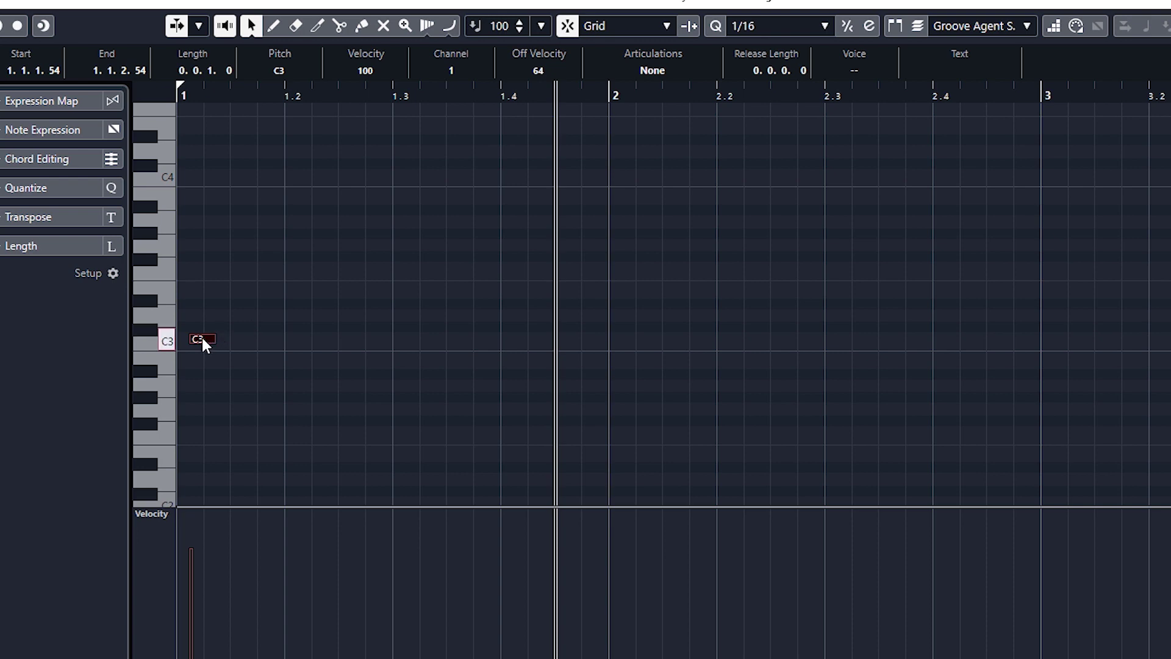
{"action": "left_click_drag", "start_coordinate": [203, 338], "coordinate": [195, 339]}
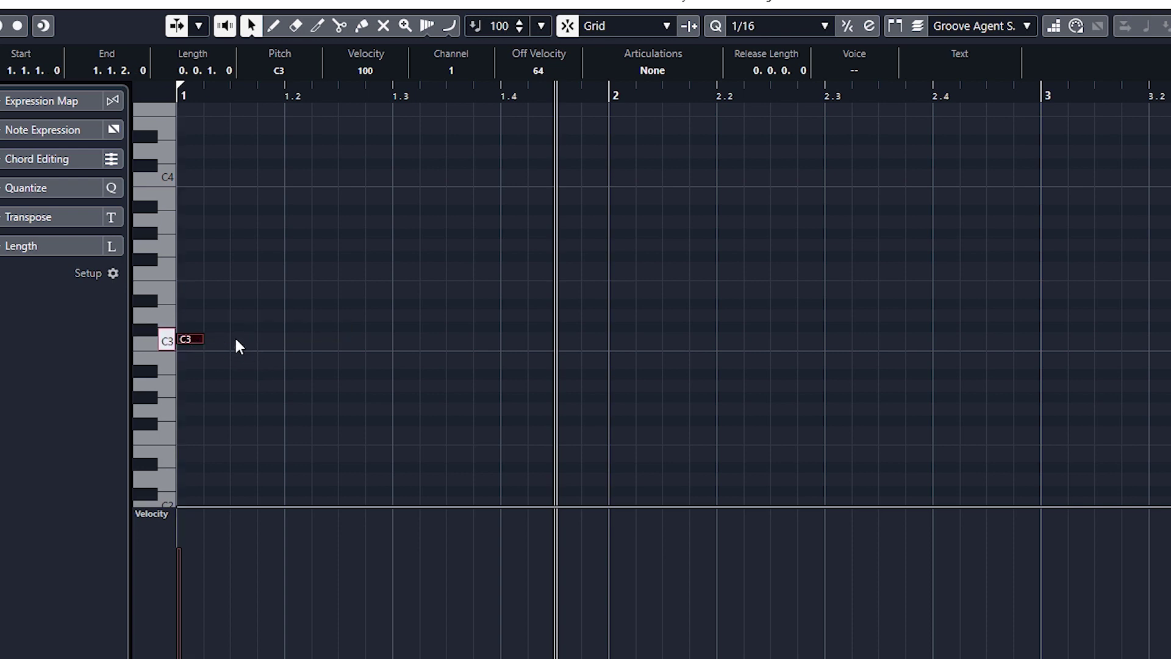
Draw C3 notes on beats 2, 3 and 4 of bar 1.
{"action": "key", "text": "alt"}
{"action": "left_click", "coordinate": [299, 339]}
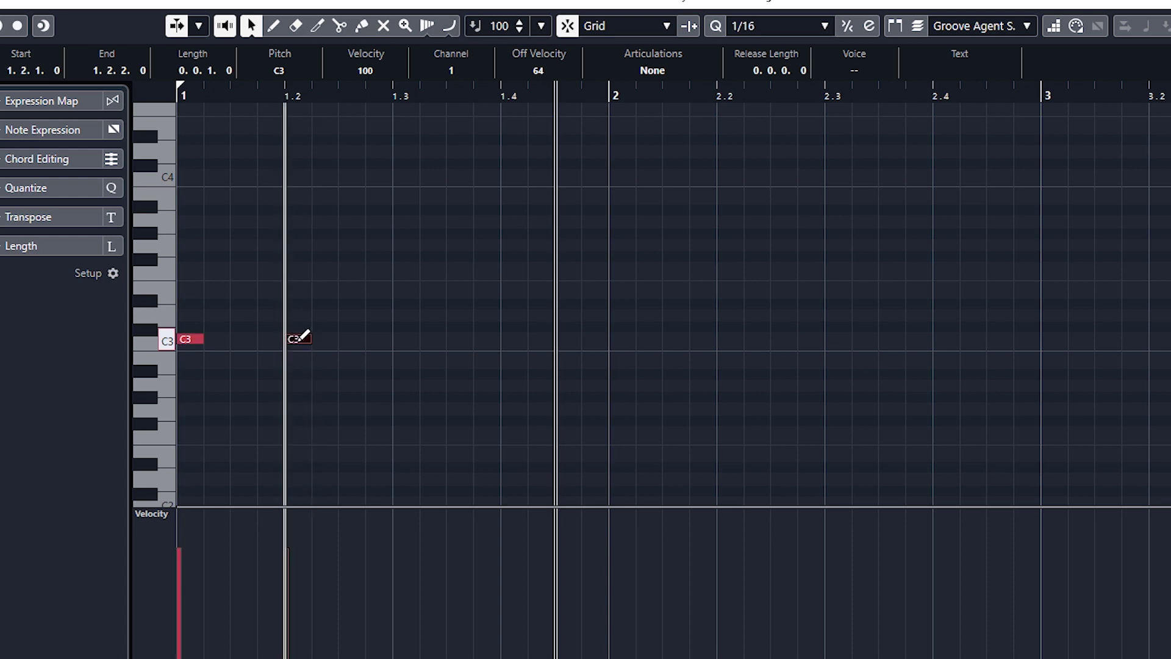
{"action": "left_click", "coordinate": [403, 338]}
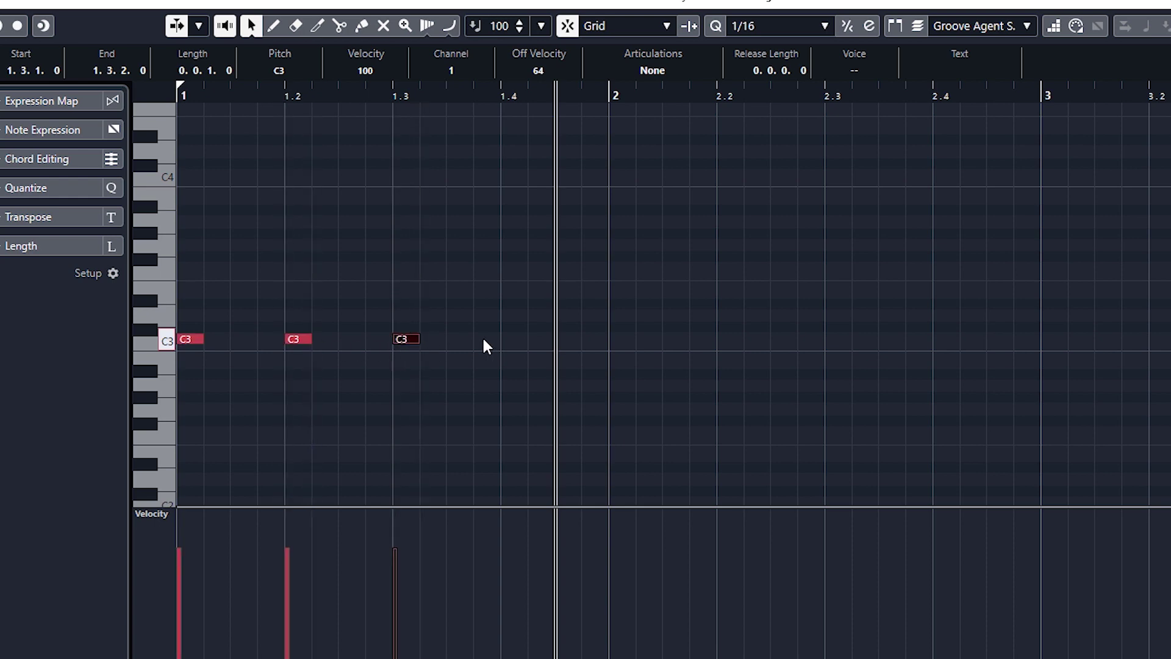
{"action": "left_click", "coordinate": [518, 339]}
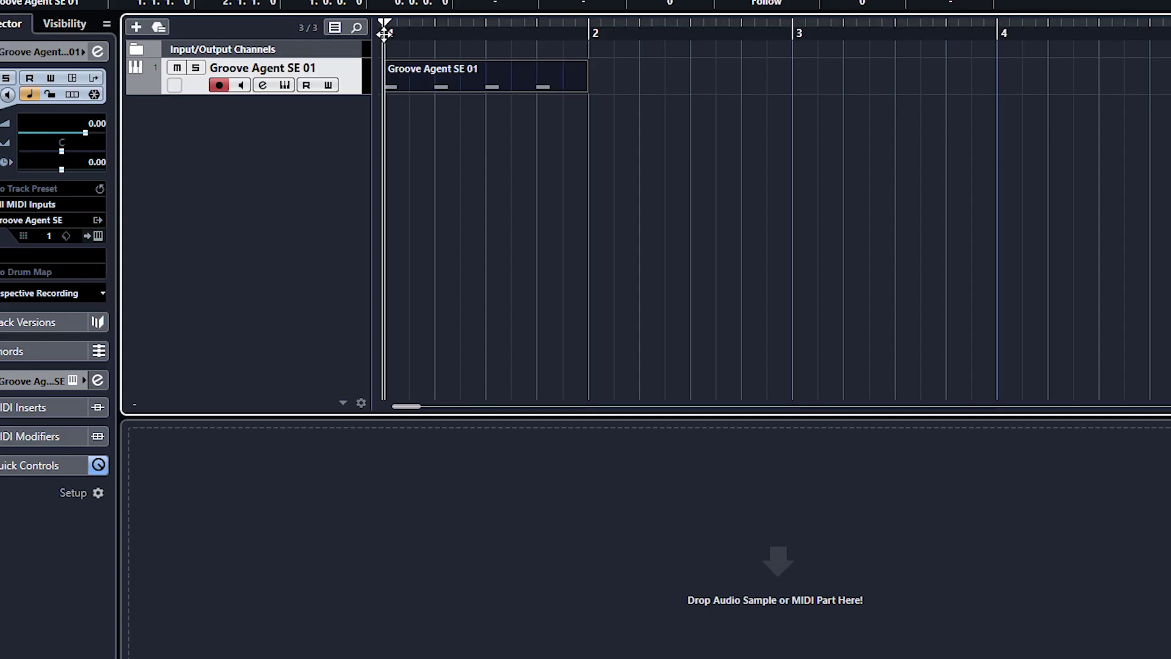
{"action": "double_click", "coordinate": [460, 78]}
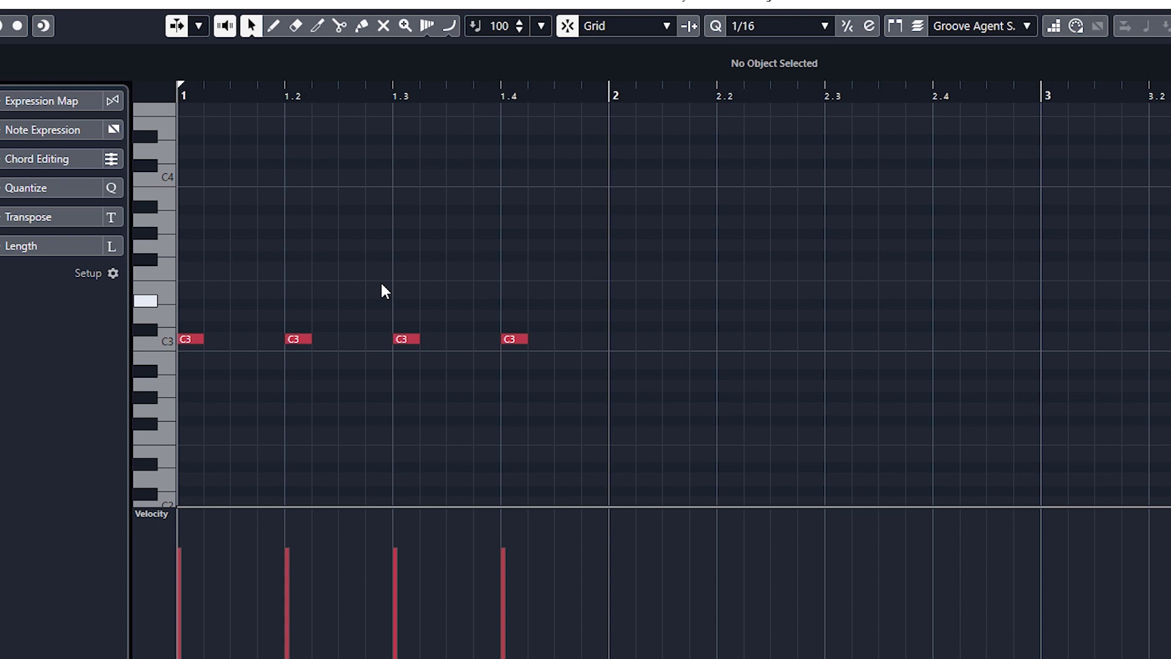
{"action": "left_click_drag", "start_coordinate": [179, 289], "coordinate": [669, 408]}
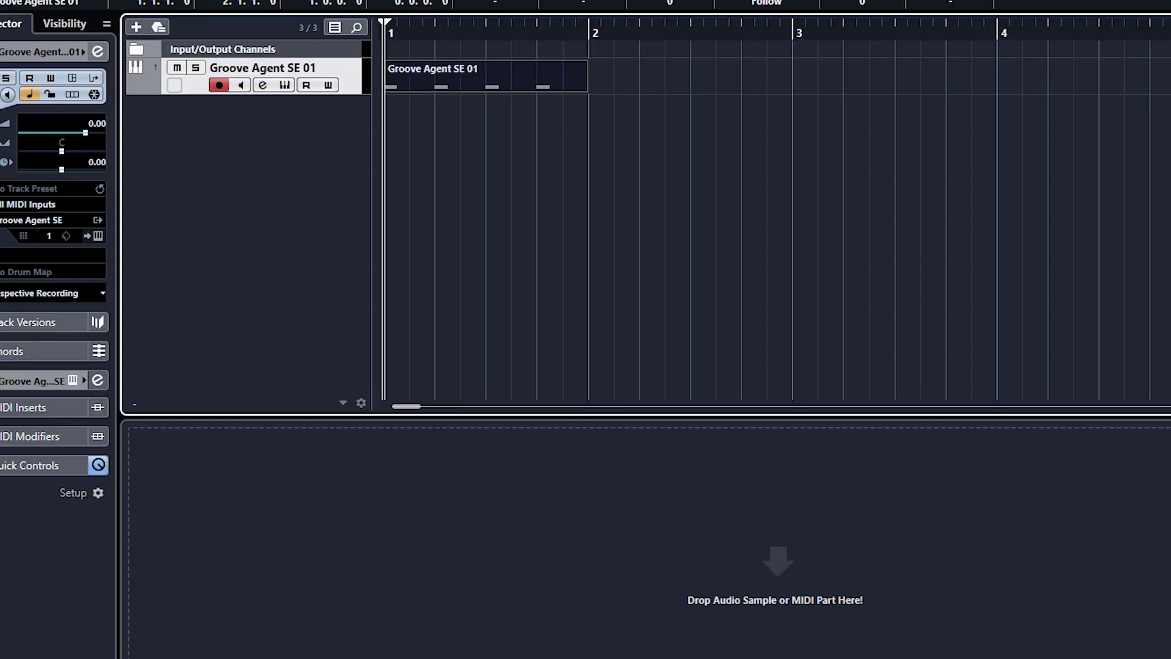
Play back the four-kick part, then bring up the Groove Agent SE window.
{"action": "key", "text": "space"}
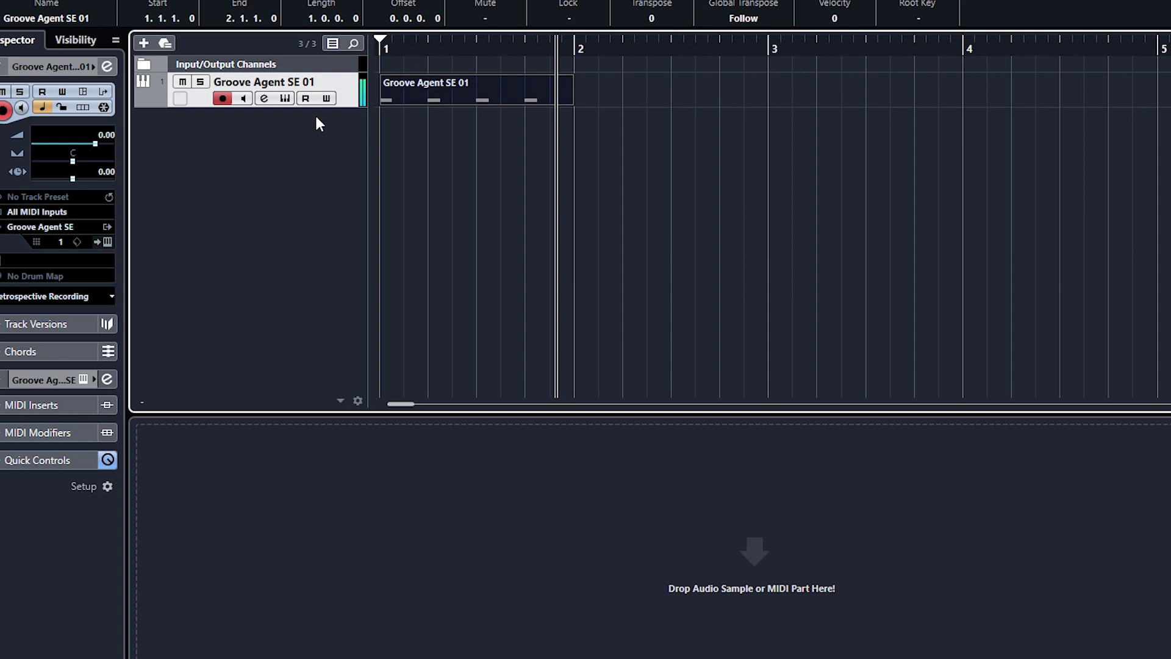
{"action": "left_click", "coordinate": [284, 85]}
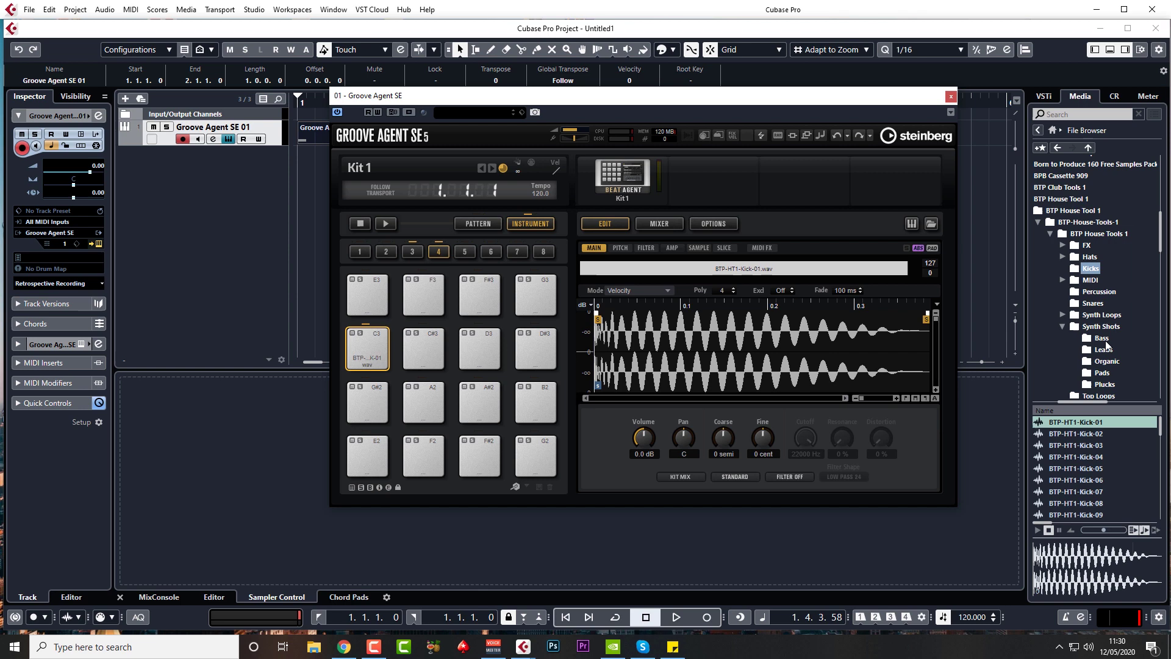
Preview BTP-HT1-Pluck-01-C in Synth Shots > Plucks and load it onto pad C3.
{"action": "left_click", "coordinate": [1104, 351]}
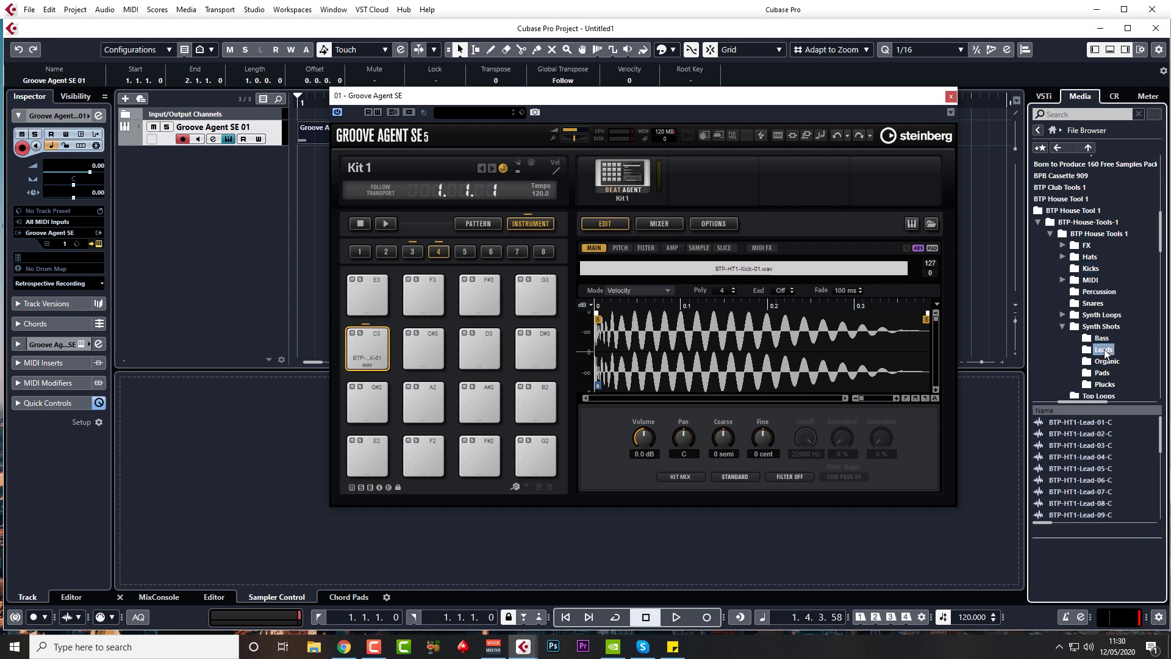
{"action": "left_click", "coordinate": [1104, 384]}
{"action": "left_click", "coordinate": [1081, 425]}
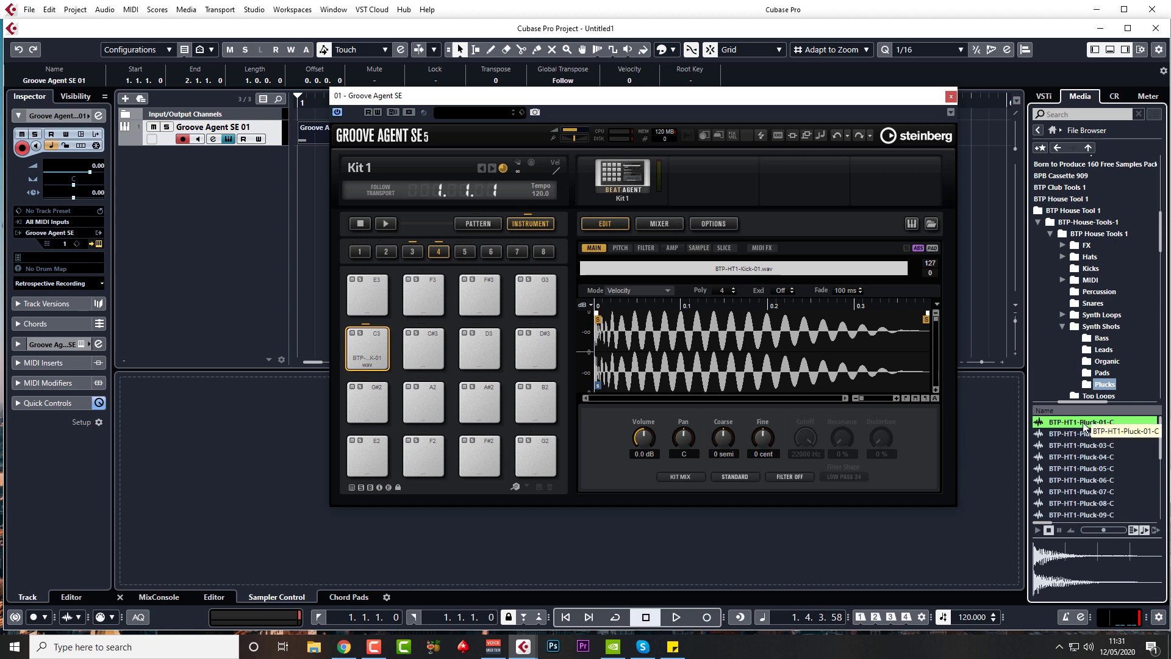
{"action": "left_click_drag", "start_coordinate": [1081, 427], "coordinate": [372, 352]}
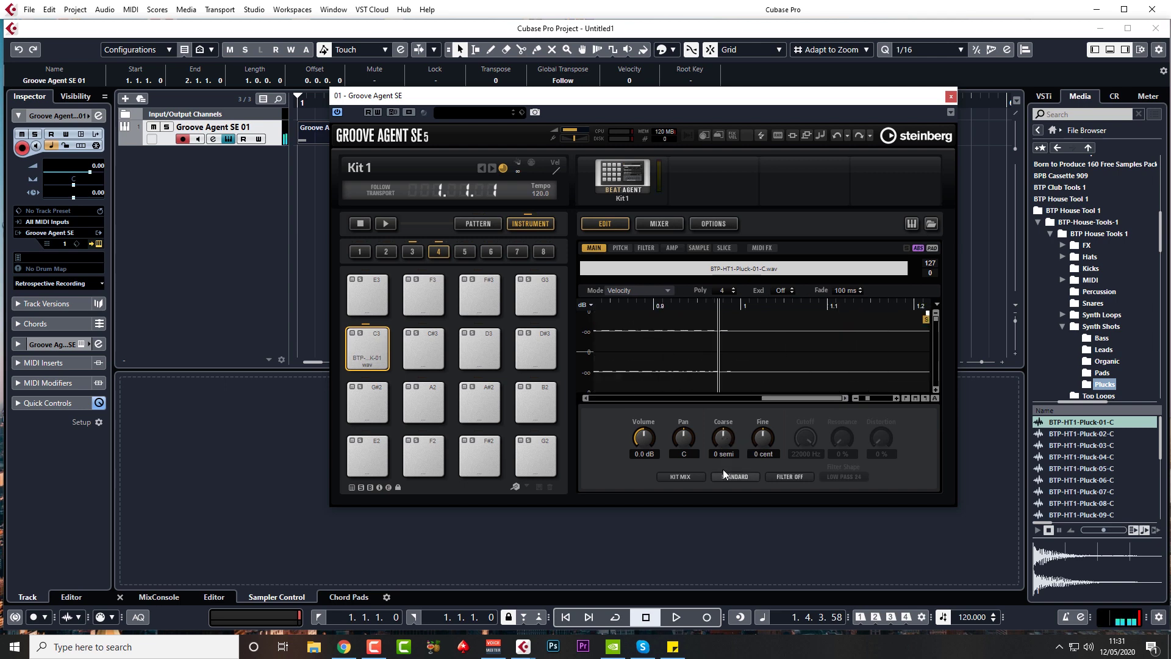
Try raising Coarse and adjusting Fine tuning, then reset Fine to 0 cent.
{"action": "mouse_move", "coordinate": [724, 443]}
{"action": "left_mouse_down"}
{"action": "mouse_move", "coordinate": [725, 420]}
{"action": "mouse_move", "coordinate": [717, 437]}
{"action": "left_mouse_up"}
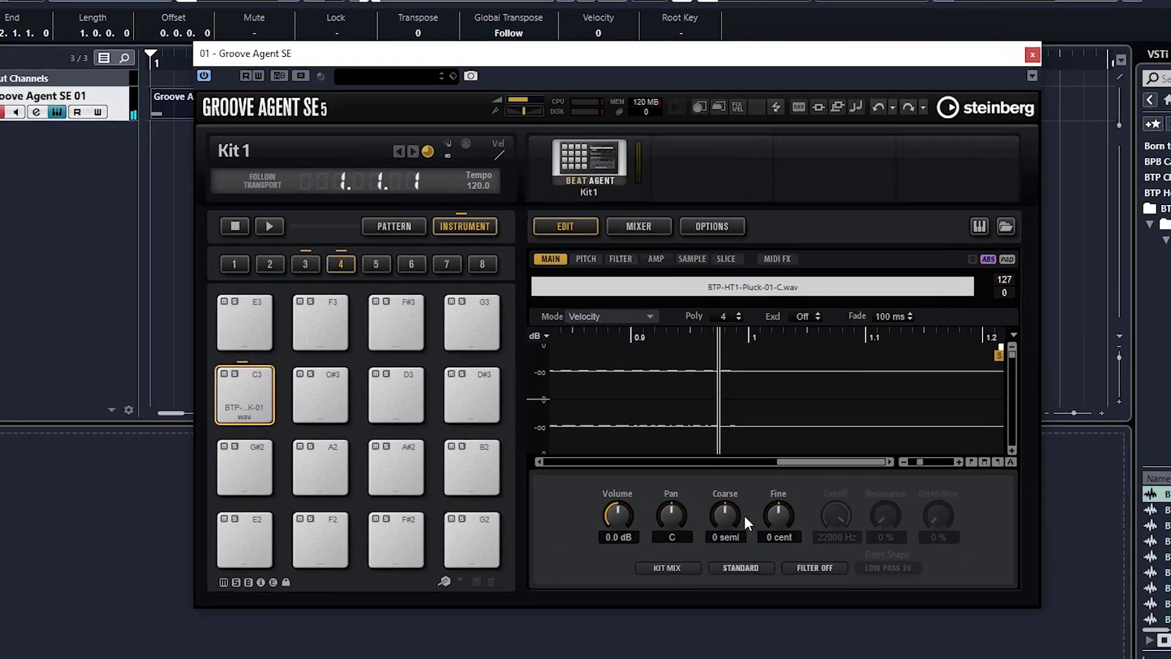
{"action": "mouse_move", "coordinate": [780, 514]}
{"action": "left_mouse_down"}
{"action": "mouse_move", "coordinate": [789, 432]}
{"action": "mouse_move", "coordinate": [778, 522]}
{"action": "left_mouse_up"}
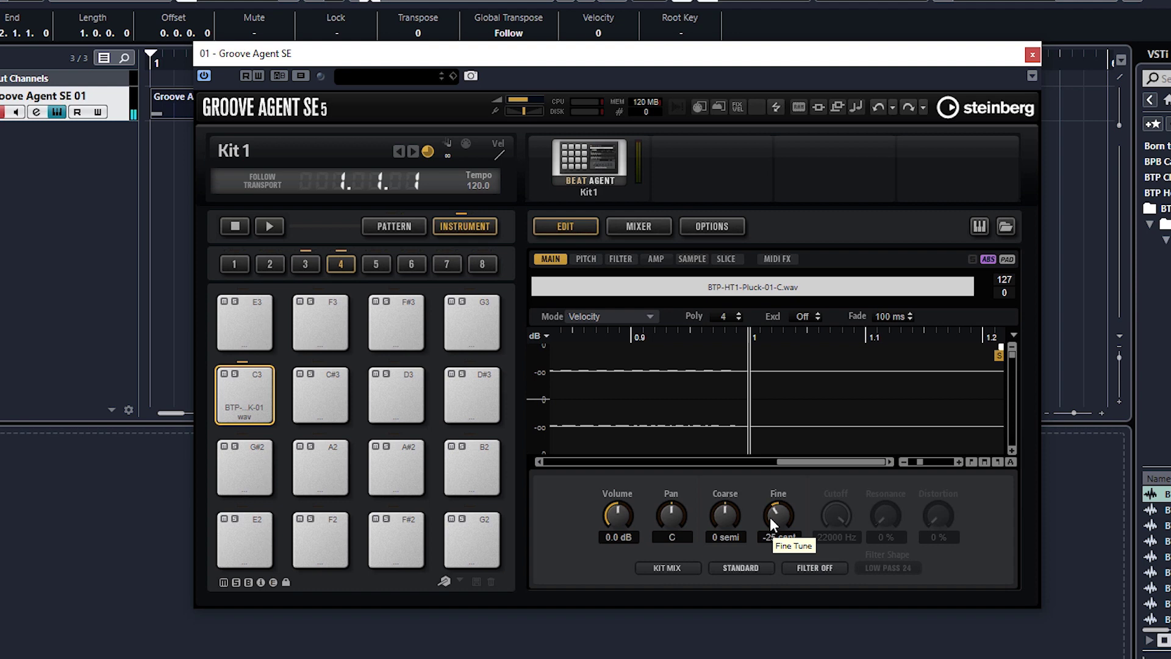
{"action": "left_click", "coordinate": [781, 515], "text": "ctrl"}
On the Pitch page, enable Key Range and set it from C-2 to G8.
{"action": "left_click", "coordinate": [588, 258]}
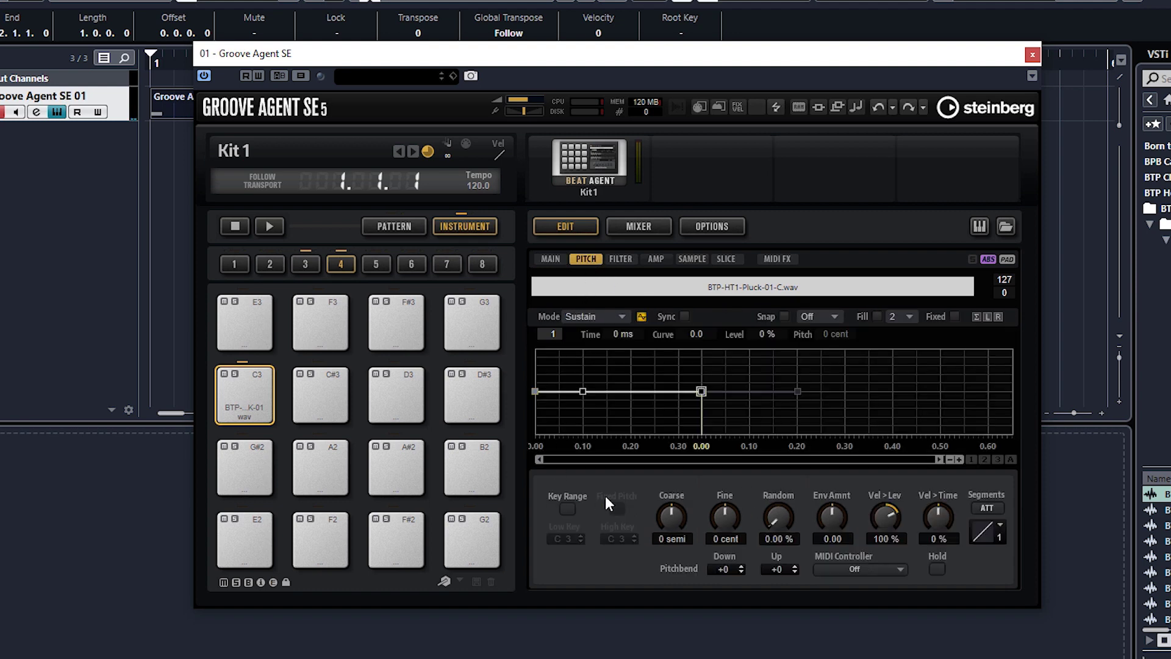
{"action": "left_click", "coordinate": [244, 407]}
{"action": "left_click", "coordinate": [568, 506]}
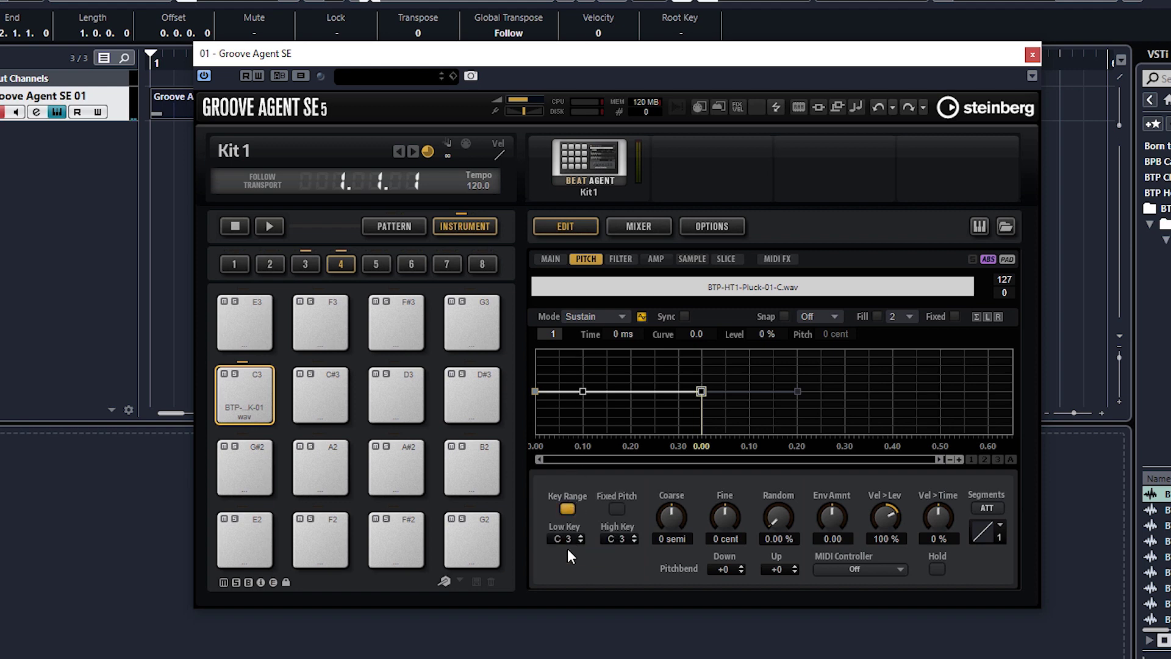
{"action": "left_click_drag", "start_coordinate": [565, 538], "coordinate": [564, 585]}
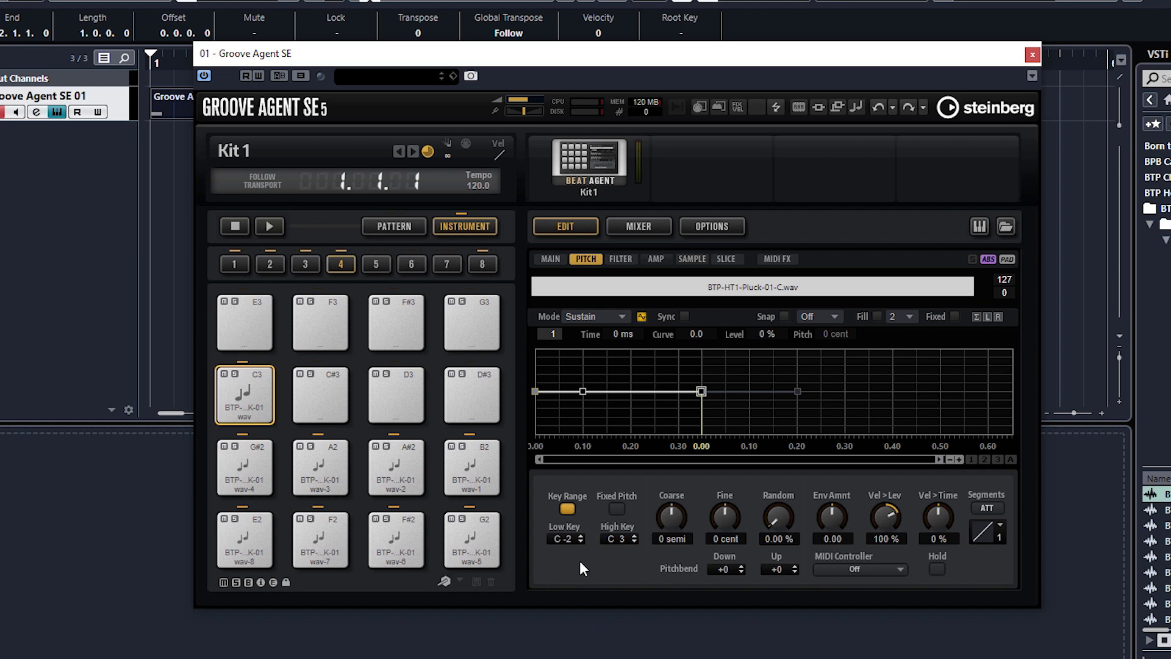
{"action": "left_click_drag", "start_coordinate": [616, 542], "coordinate": [621, 324]}
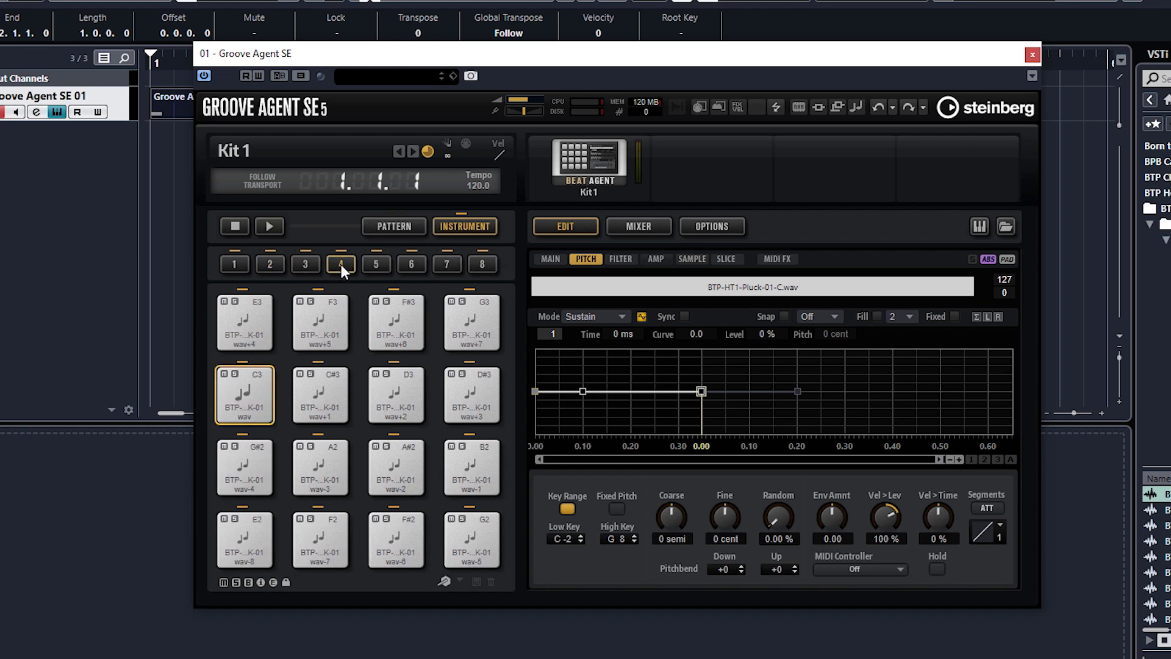
Check the mapping across the higher pad groups, then turn Fixed Pitch off.
{"action": "left_click", "coordinate": [375, 262]}
{"action": "left_click", "coordinate": [411, 262]}
{"action": "left_click", "coordinate": [445, 263]}
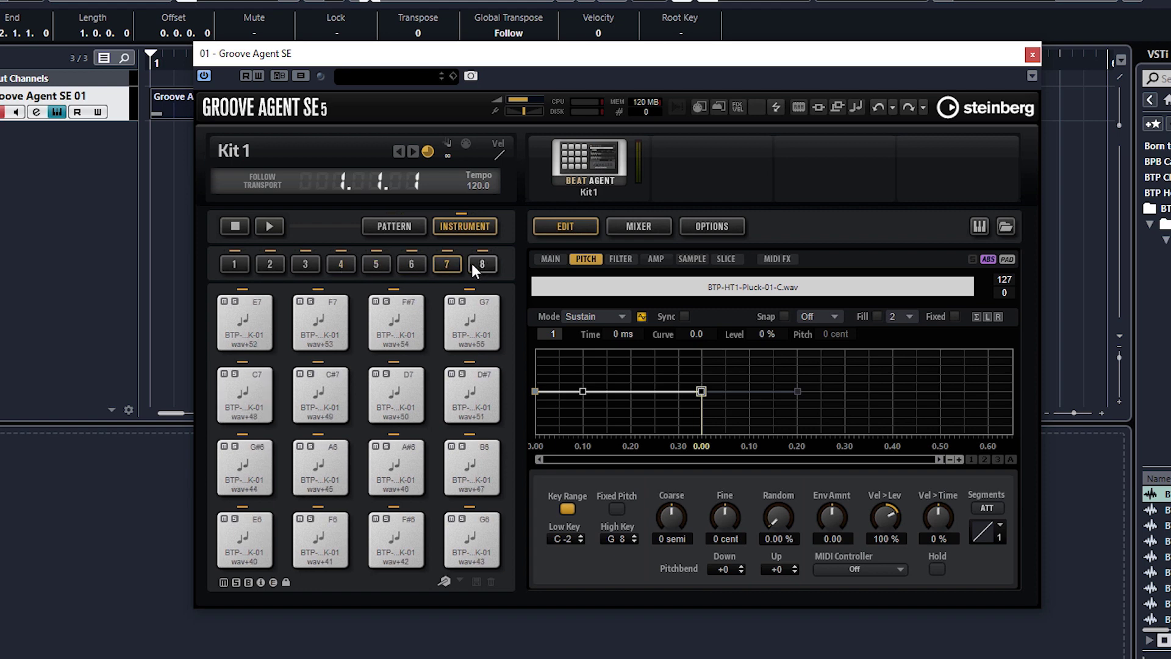
{"action": "left_click", "coordinate": [475, 263]}
{"action": "left_click", "coordinate": [339, 264]}
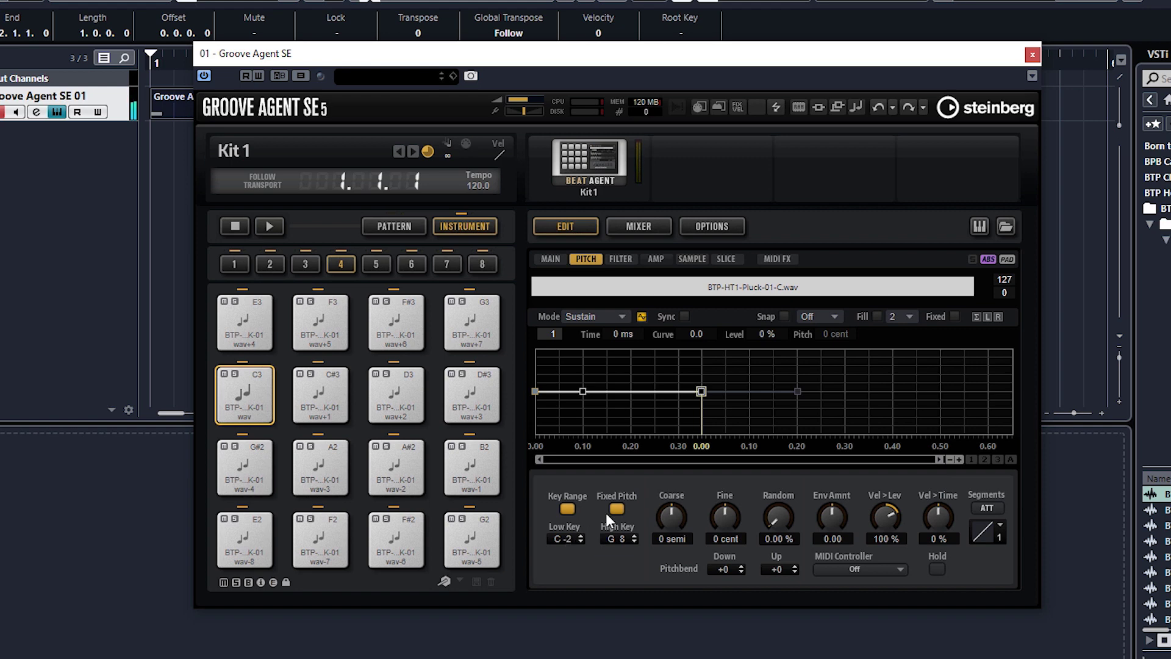
{"action": "left_click", "coordinate": [611, 510]}
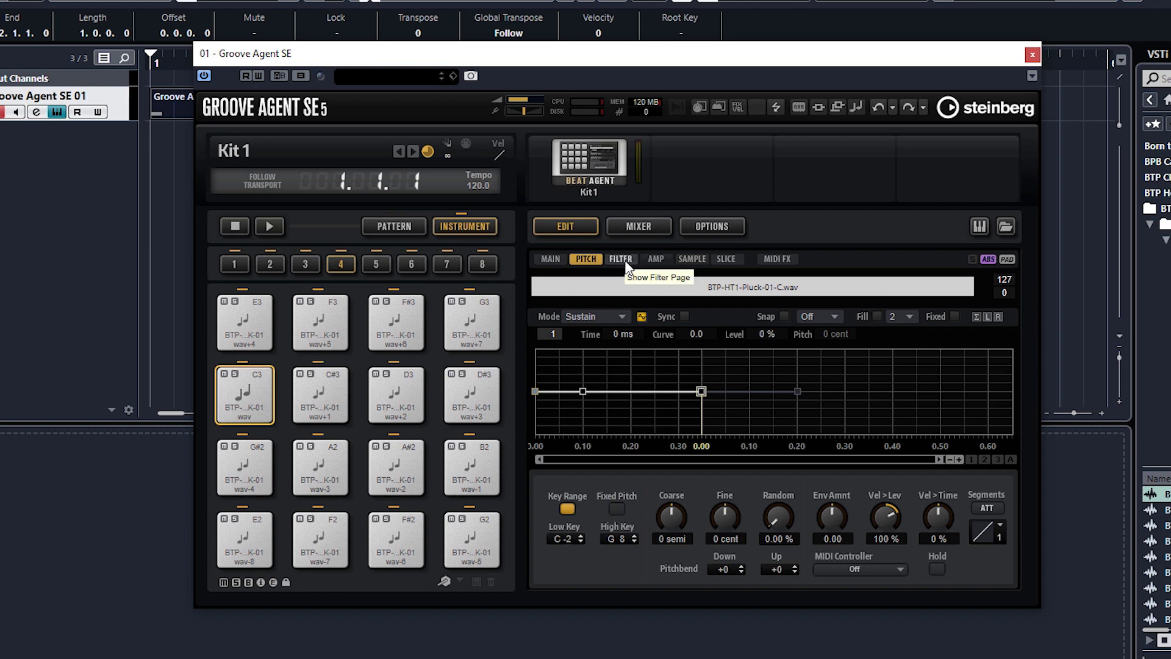
Zoom the Sample page waveform out to show the whole sample, 0.00 to 58537.00.
{"action": "left_click", "coordinate": [689, 259]}
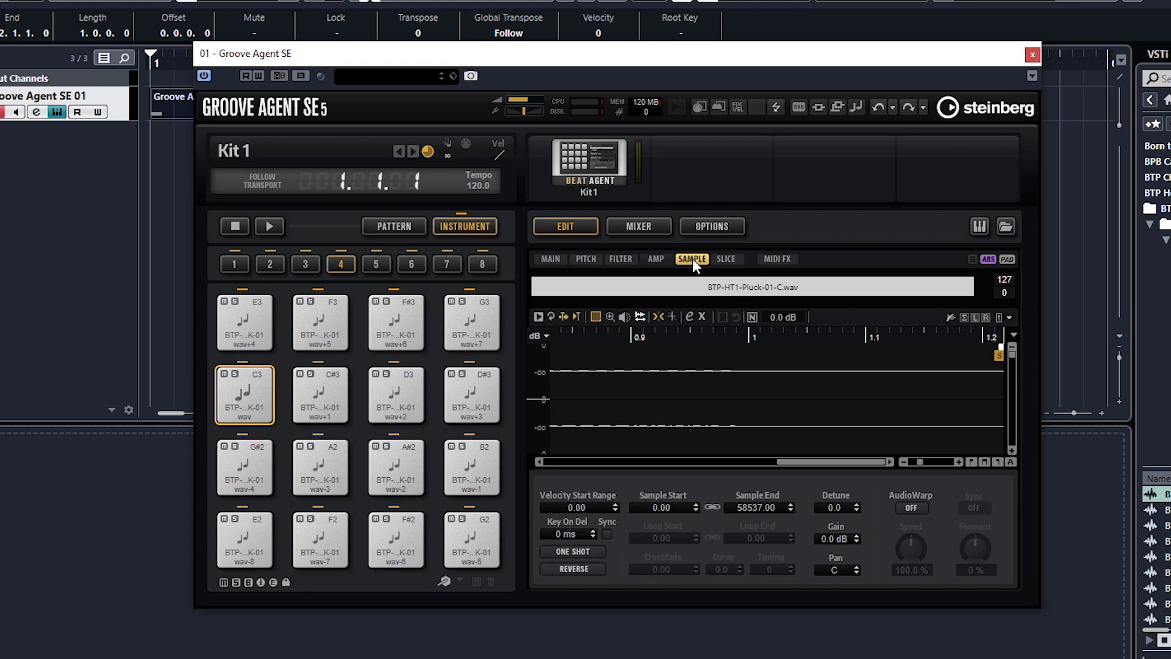
{"action": "left_click_drag", "start_coordinate": [808, 462], "coordinate": [563, 461]}
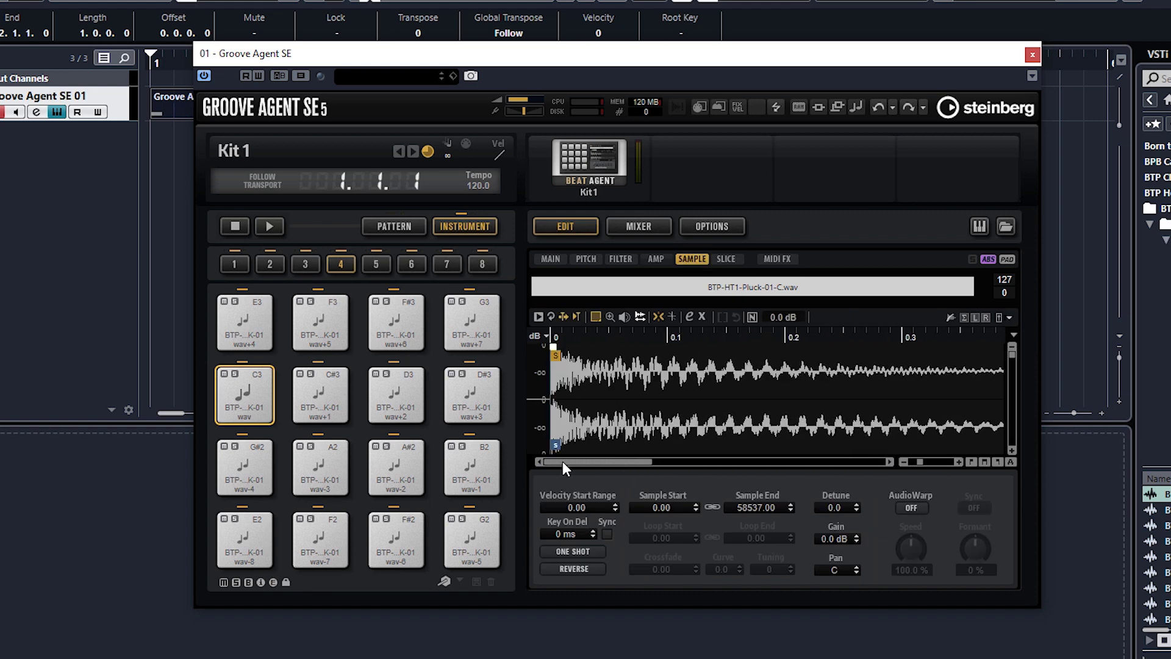
{"action": "left_click", "coordinate": [904, 461]}
{"action": "left_click", "coordinate": [957, 462]}
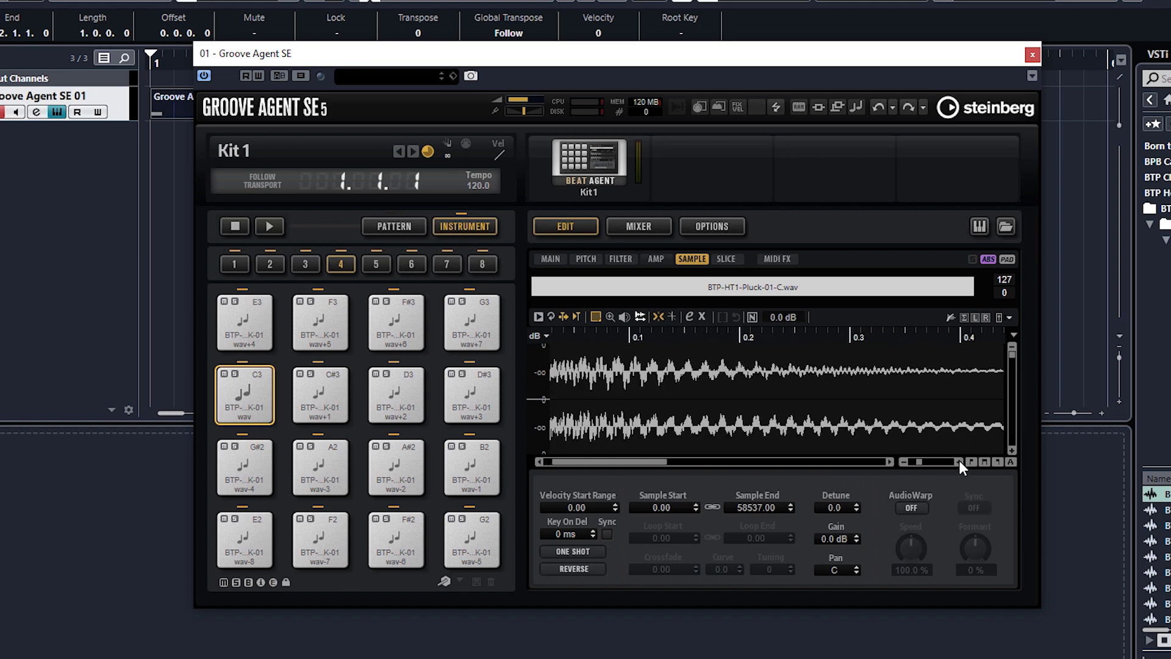
{"action": "left_click", "coordinate": [907, 462]}
{"action": "left_click", "coordinate": [907, 461]}
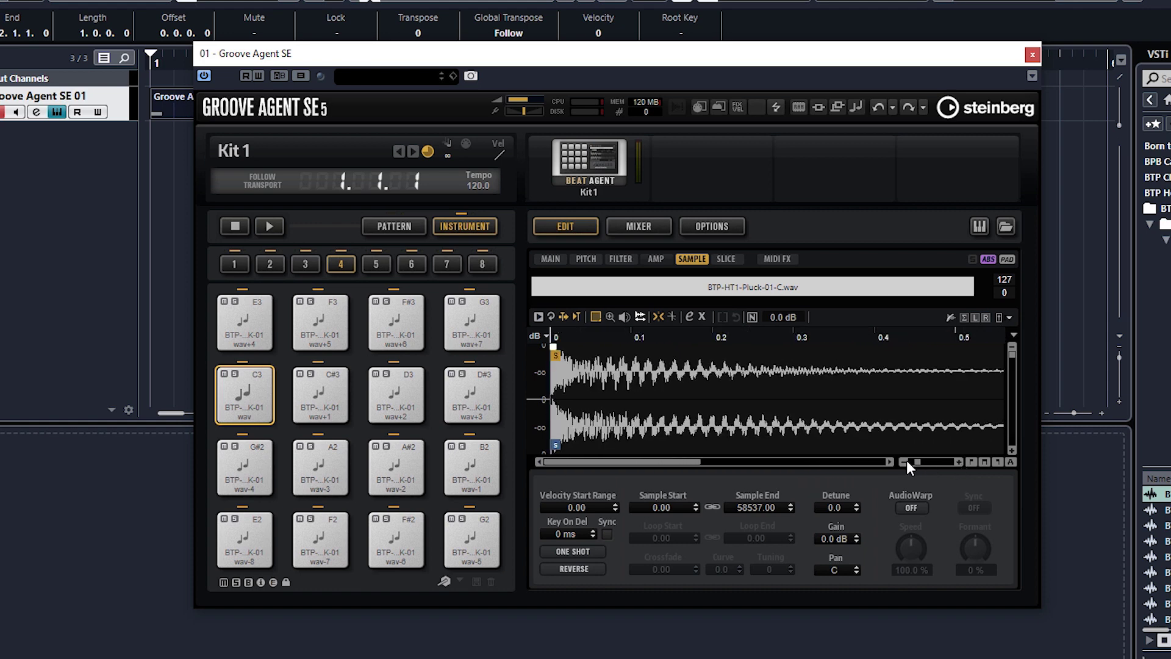
{"action": "left_click", "coordinate": [906, 462]}
{"action": "left_click", "coordinate": [907, 461]}
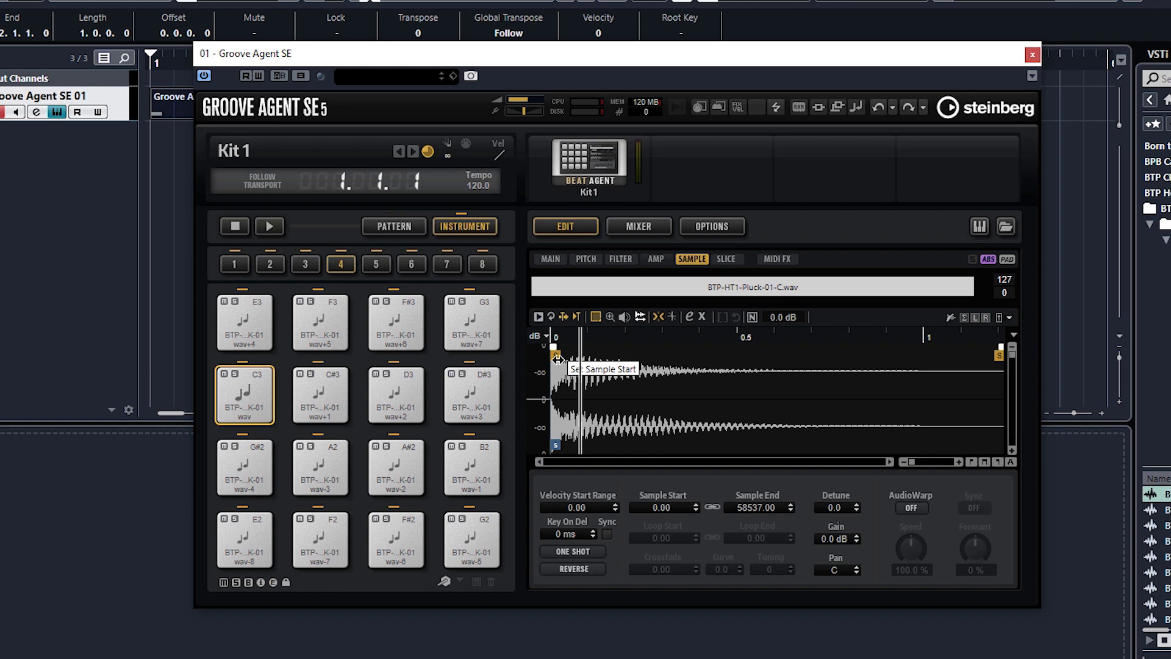
Keep the pluck sample's start at the very beginning and add a short fade-in.
{"action": "left_click_drag", "start_coordinate": [556, 360], "coordinate": [602, 363]}
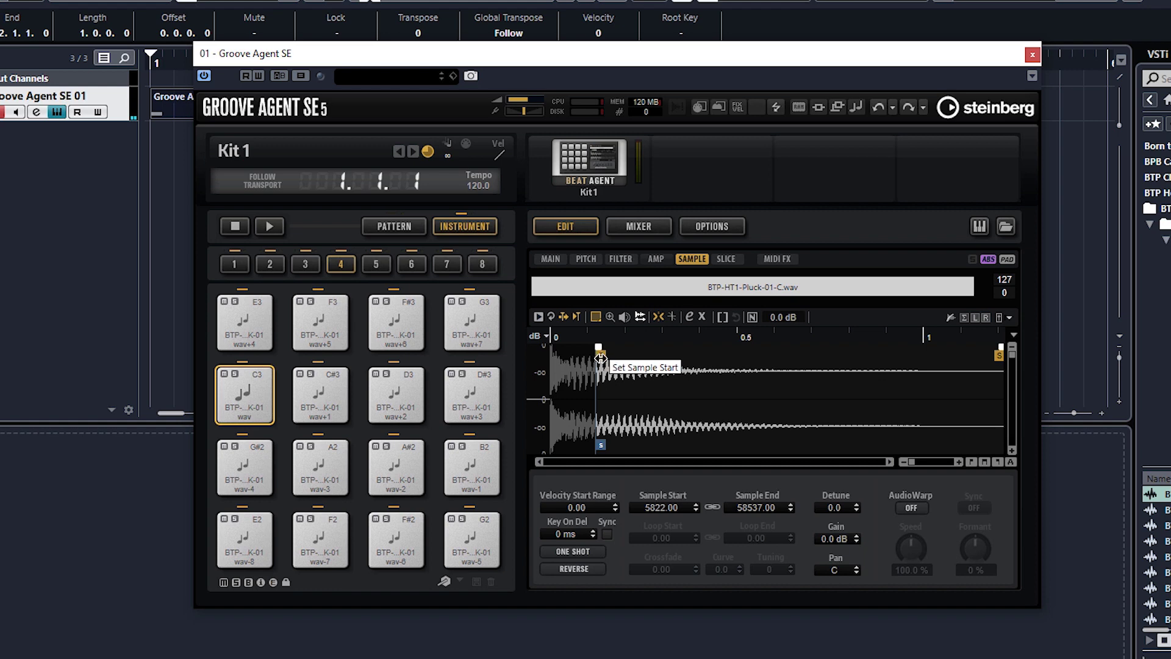
{"action": "left_click_drag", "start_coordinate": [599, 359], "coordinate": [542, 359]}
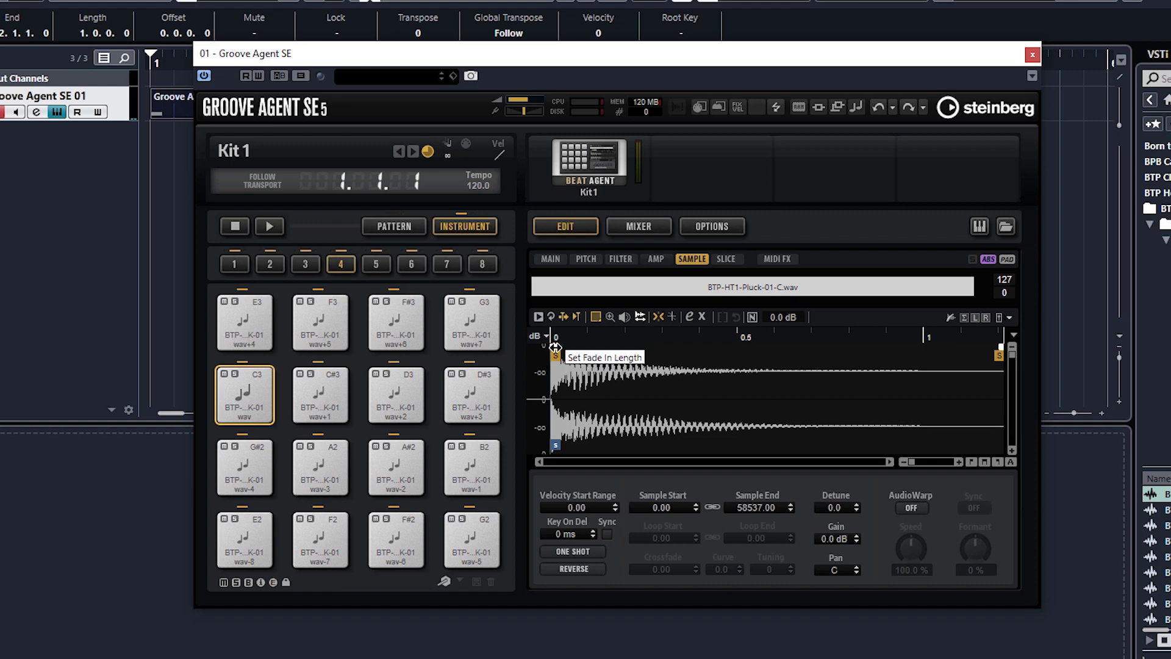
{"action": "mouse_move", "coordinate": [554, 346]}
{"action": "left_mouse_down"}
{"action": "mouse_move", "coordinate": [598, 347]}
{"action": "mouse_move", "coordinate": [537, 345]}
{"action": "left_mouse_up"}
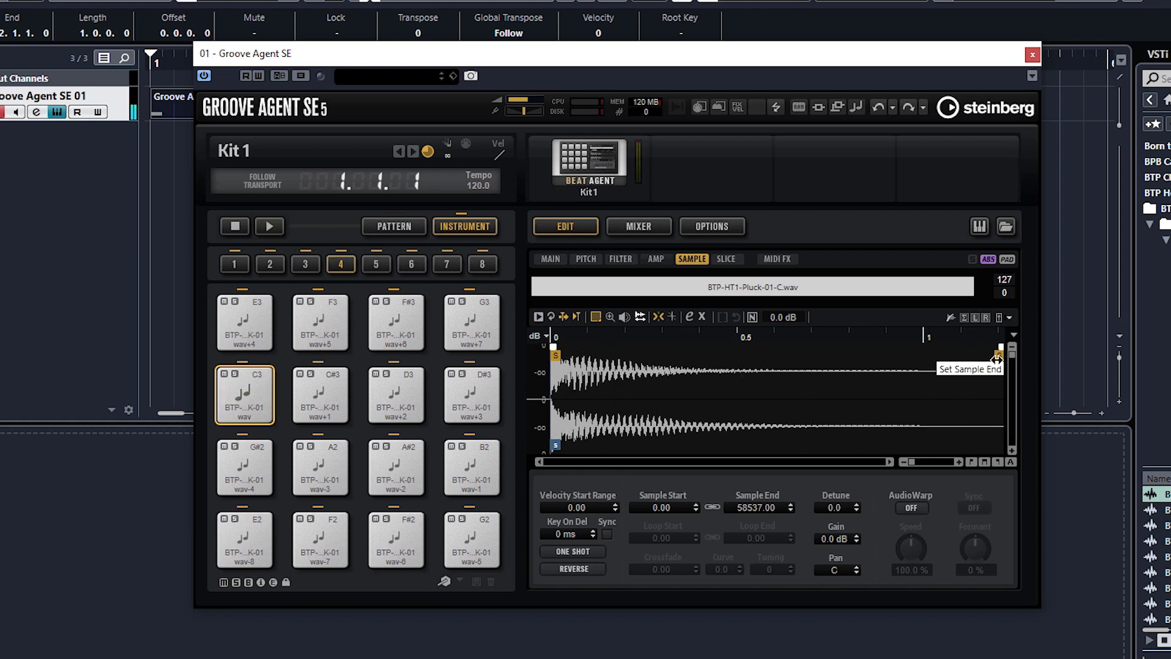
Trim the Sample End to 28369 with a fade-out, then show the Amp envelope page.
{"action": "left_click_drag", "start_coordinate": [997, 357], "coordinate": [606, 369]}
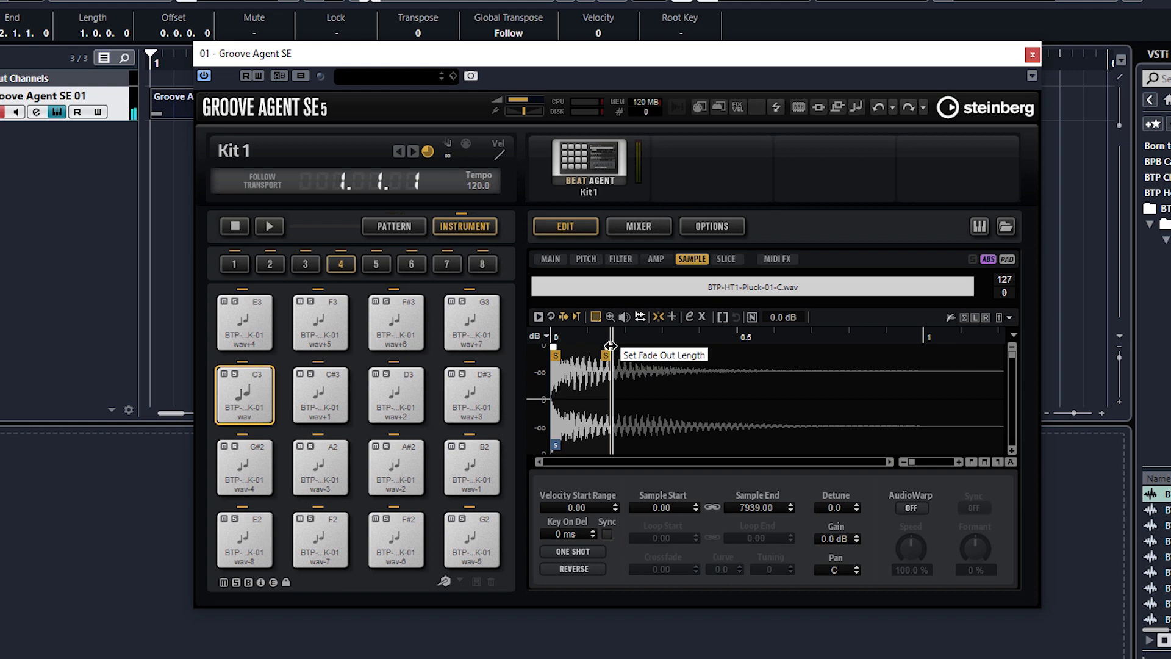
{"action": "left_click_drag", "start_coordinate": [609, 345], "coordinate": [602, 345]}
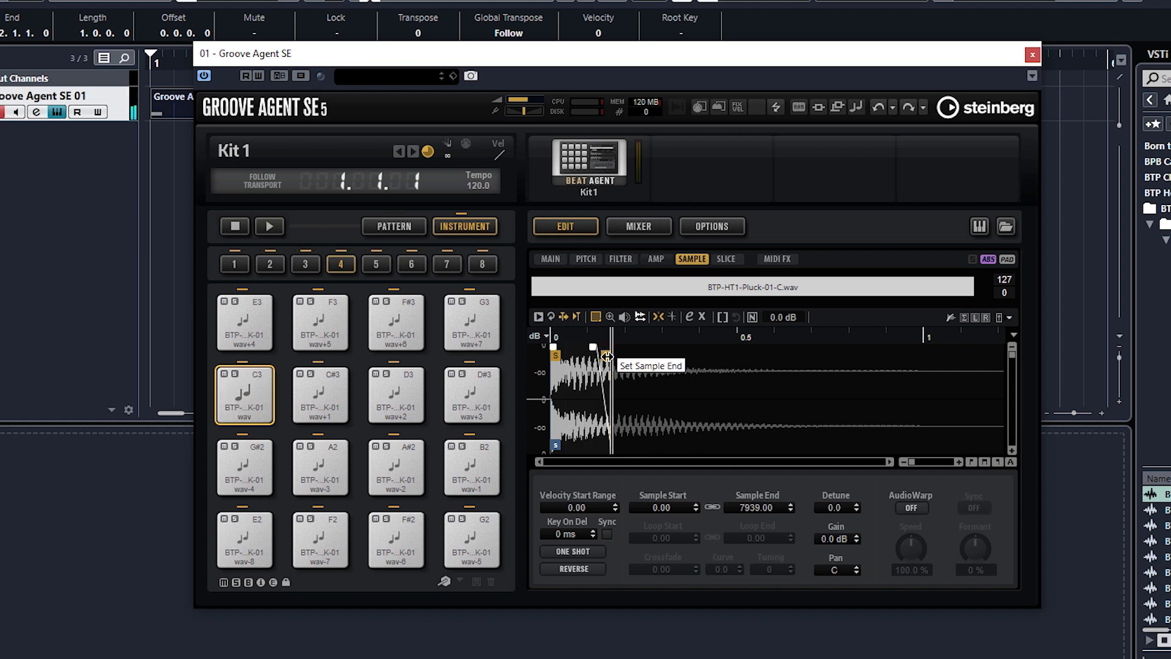
{"action": "left_click_drag", "start_coordinate": [607, 357], "coordinate": [766, 395]}
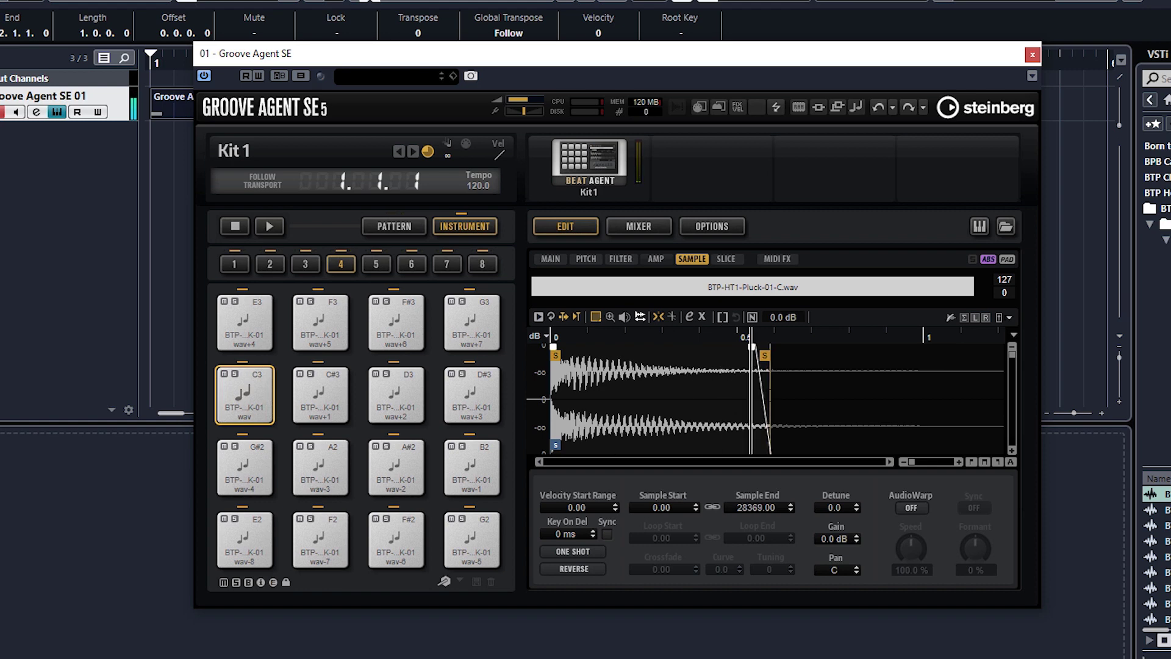
{"action": "left_click", "coordinate": [657, 258]}
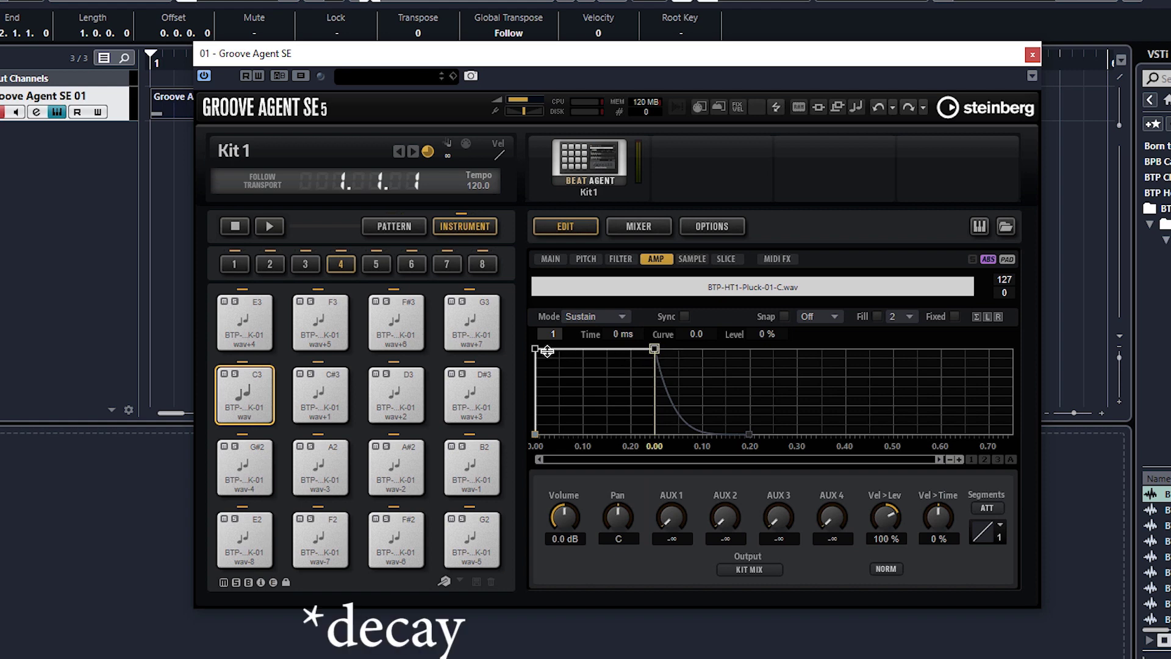
Add an attack ramp and a shorter hold to the amp envelope, trying One Shot mode.
{"action": "mouse_move", "coordinate": [547, 351]}
{"action": "left_mouse_down"}
{"action": "mouse_move", "coordinate": [601, 349]}
{"action": "mouse_move", "coordinate": [535, 348]}
{"action": "left_mouse_up"}
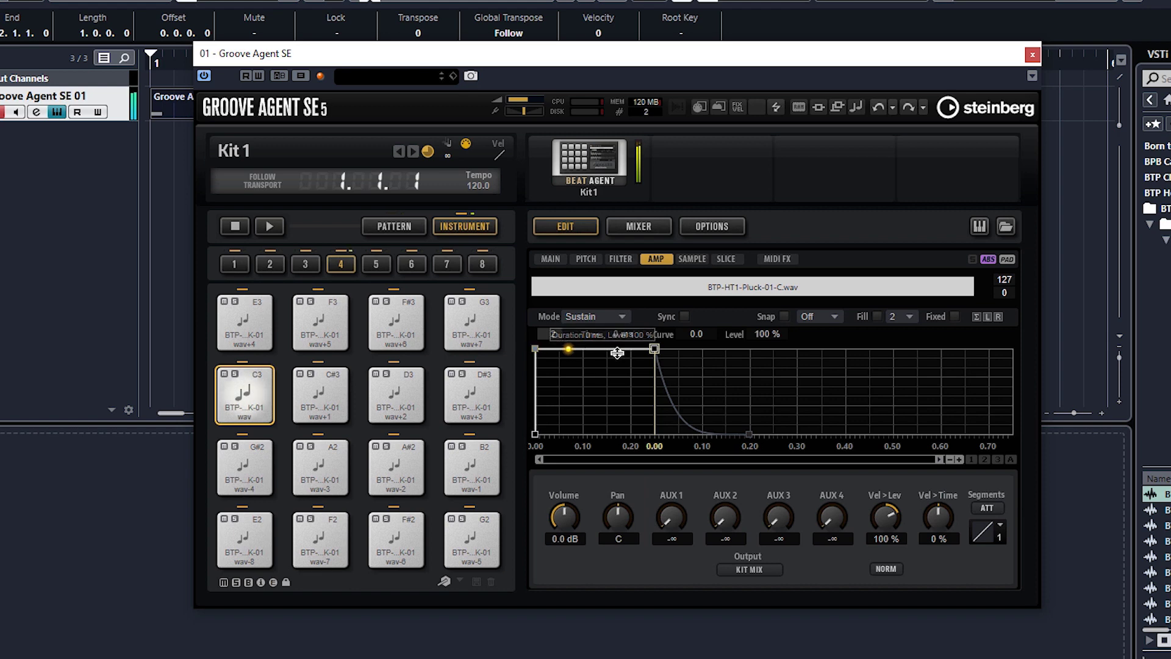
{"action": "left_click_drag", "start_coordinate": [654, 349], "coordinate": [580, 350]}
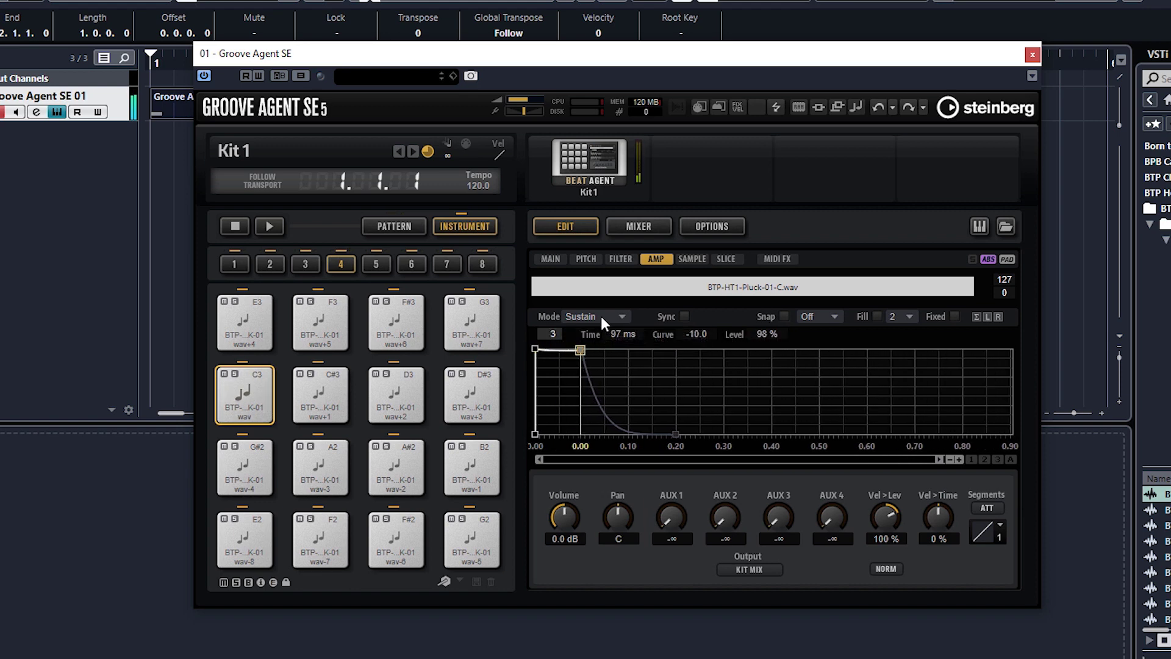
{"action": "left_click", "coordinate": [601, 318]}
{"action": "left_click", "coordinate": [599, 365]}
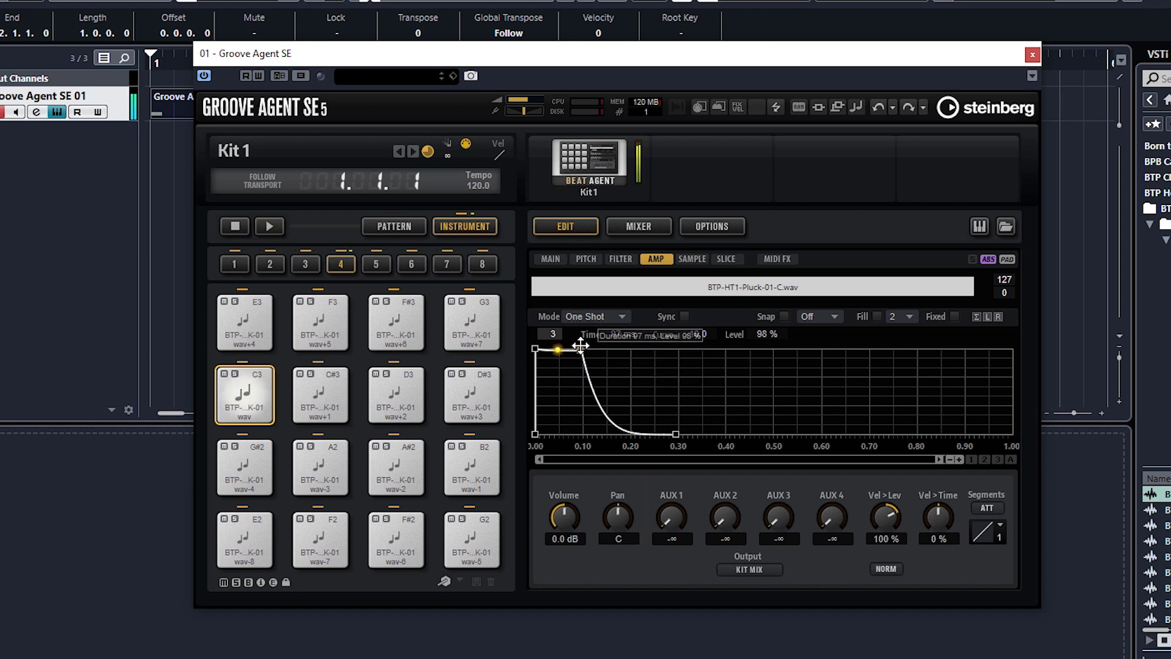
Refine the hold and decay, set the envelope Mode to Sustain, and return to the Sample page.
{"action": "left_click_drag", "start_coordinate": [580, 347], "coordinate": [696, 348]}
{"action": "left_click_drag", "start_coordinate": [710, 399], "coordinate": [779, 367]}
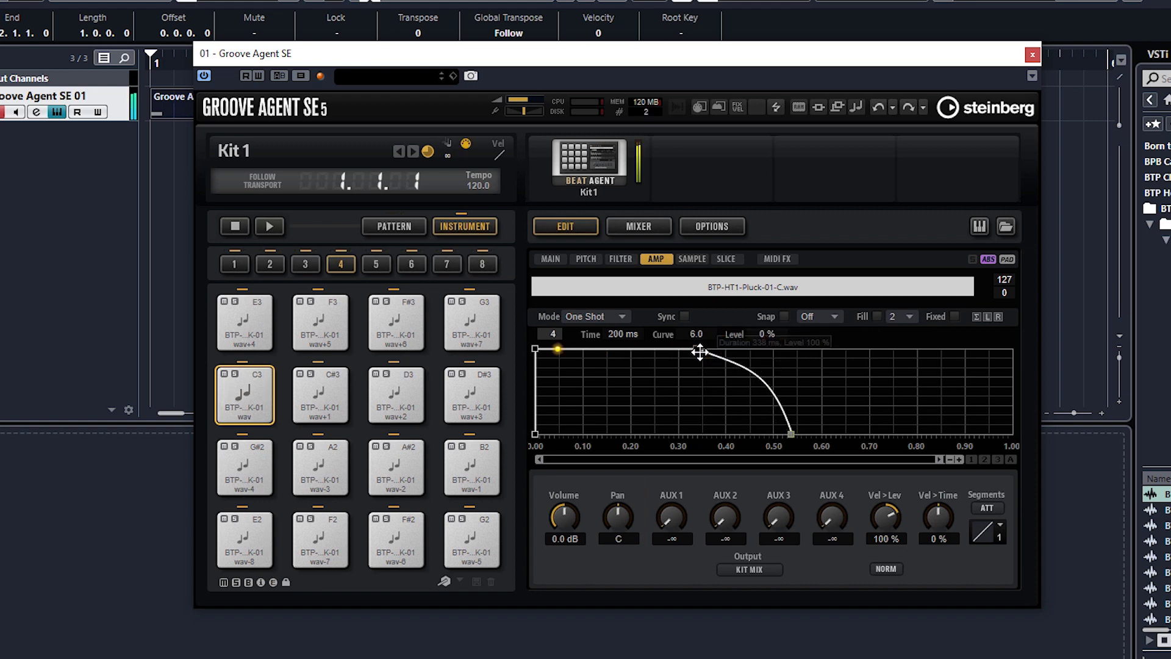
{"action": "left_click_drag", "start_coordinate": [697, 348], "coordinate": [658, 348]}
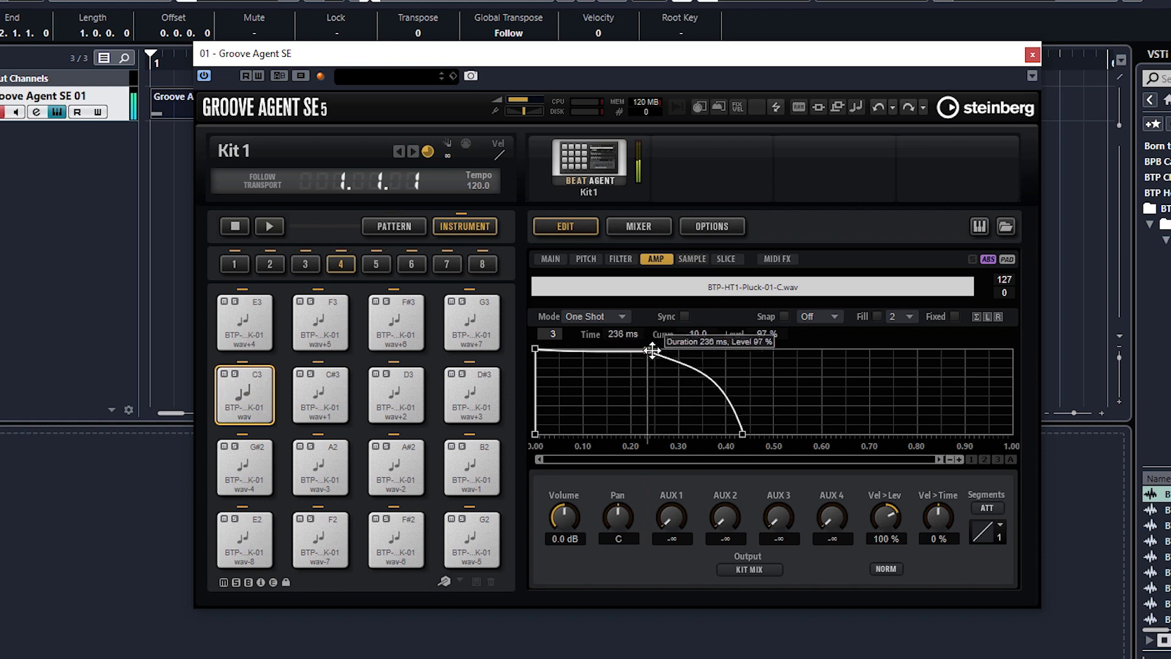
{"action": "left_click", "coordinate": [619, 316]}
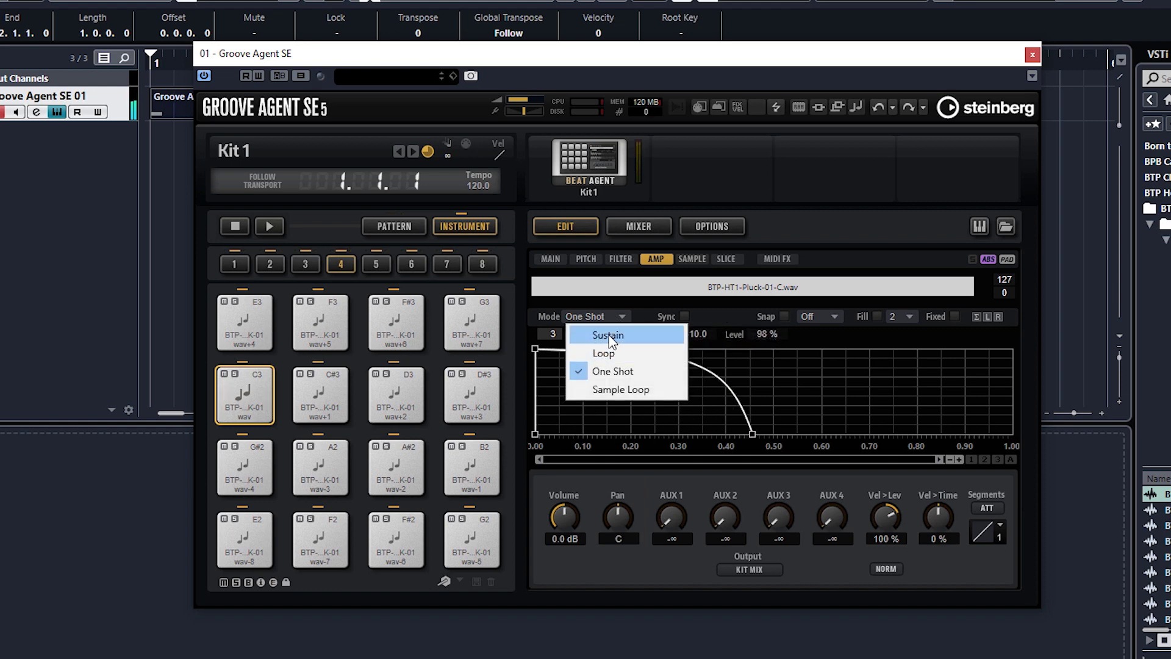
{"action": "left_click", "coordinate": [608, 334]}
{"action": "left_click", "coordinate": [692, 261]}
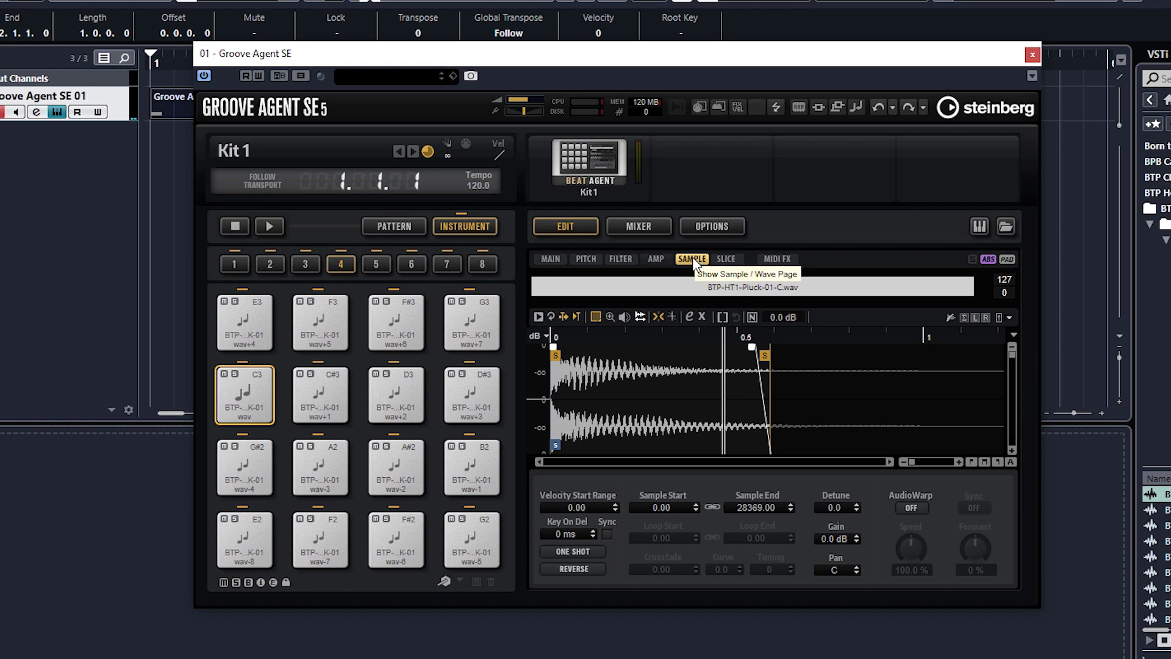
Turn on the Classic low-pass 24 filter and set its cutoff from 22000 Hz to 7784 Hz.
{"action": "left_click", "coordinate": [623, 258]}
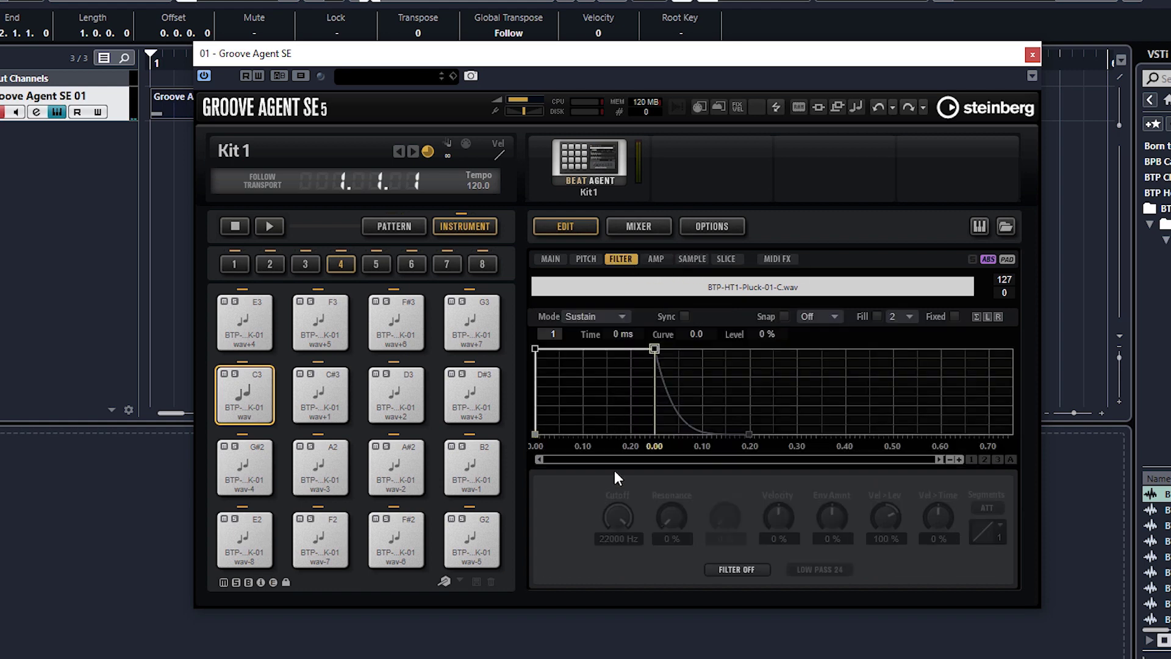
{"action": "left_click", "coordinate": [745, 568]}
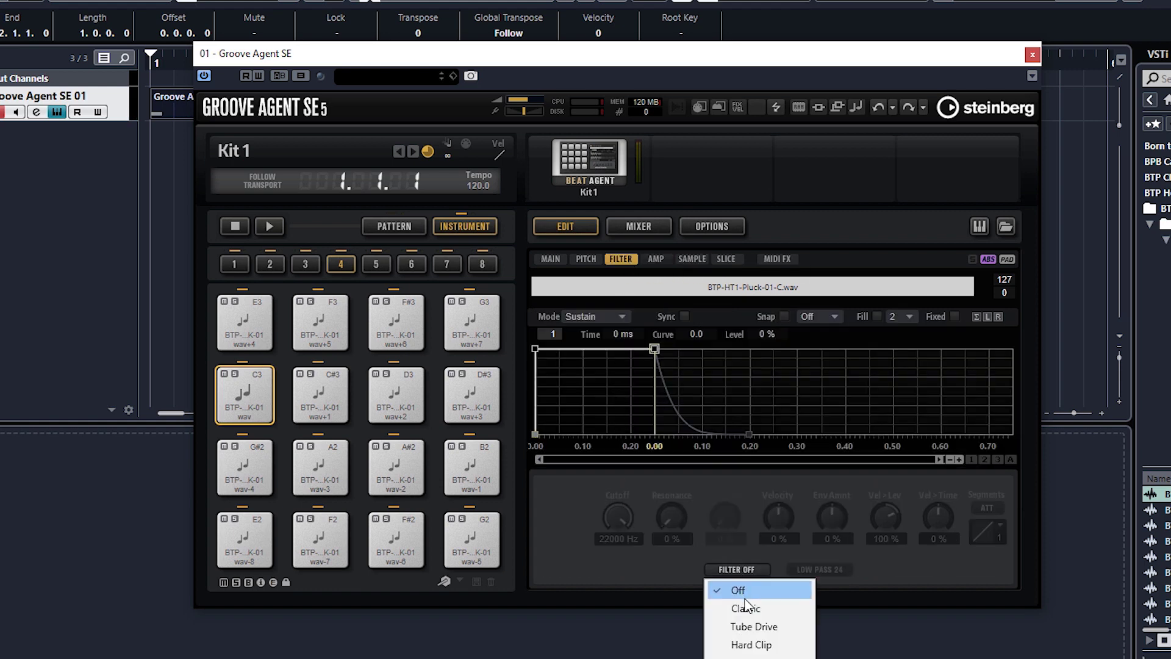
{"action": "left_click", "coordinate": [745, 605]}
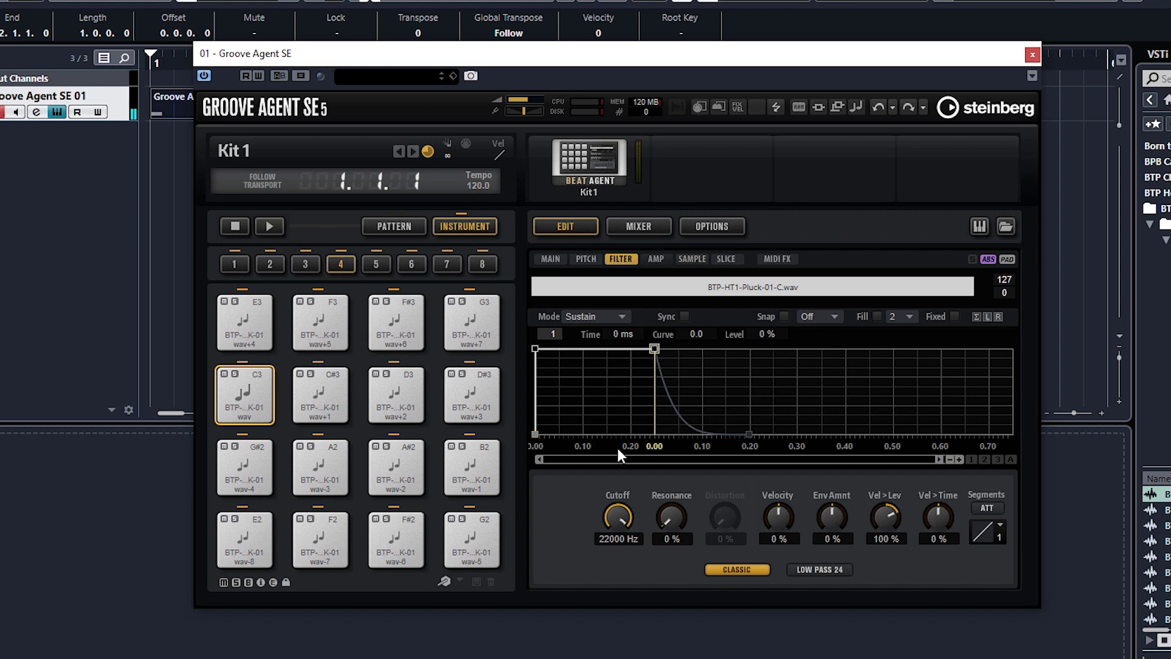
{"action": "left_click_drag", "start_coordinate": [622, 522], "coordinate": [612, 592]}
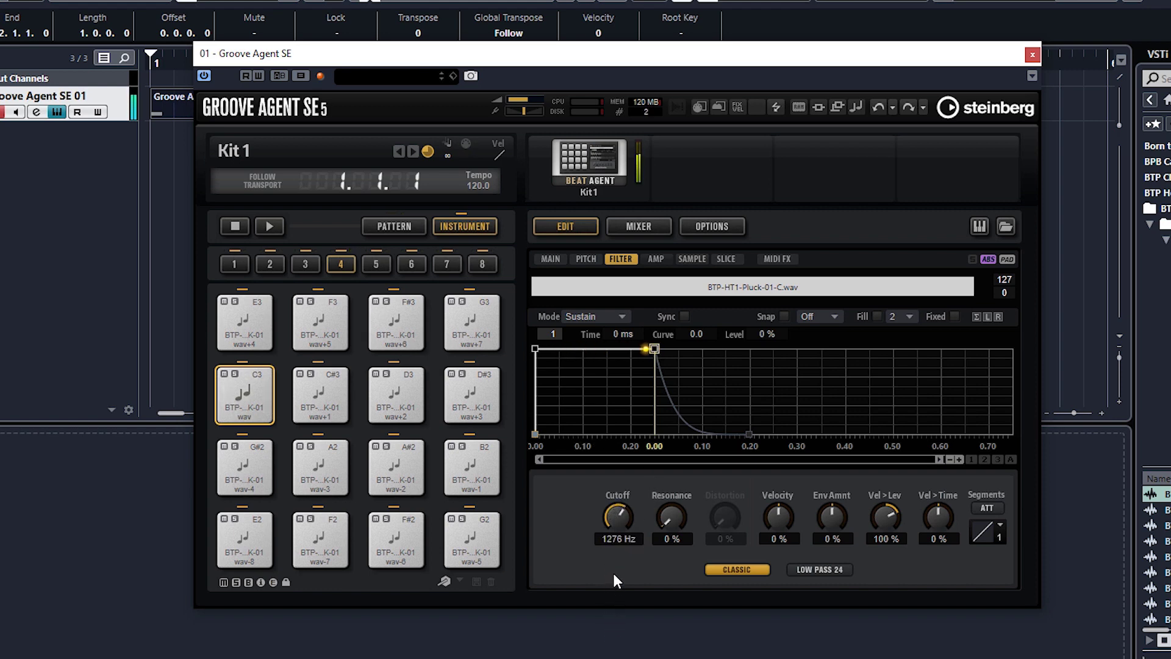
{"action": "left_click_drag", "start_coordinate": [616, 552], "coordinate": [738, 500]}
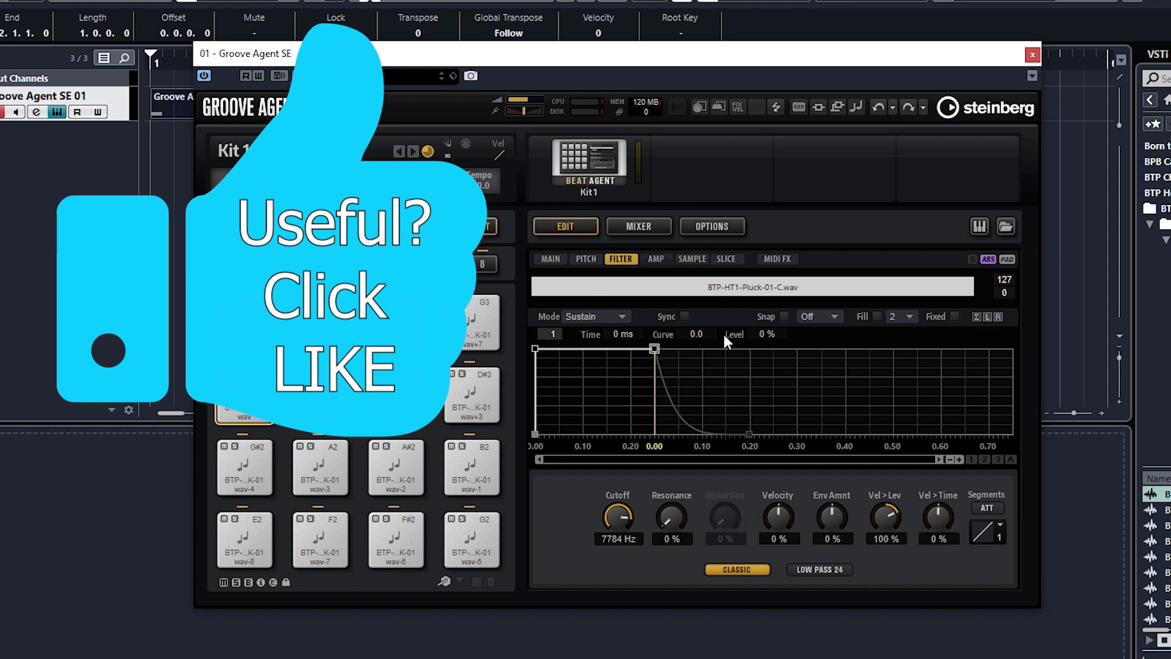
Show the pluck pad's Main page and nudge the Groove Agent SE window down and left.
{"action": "left_click", "coordinate": [546, 258]}
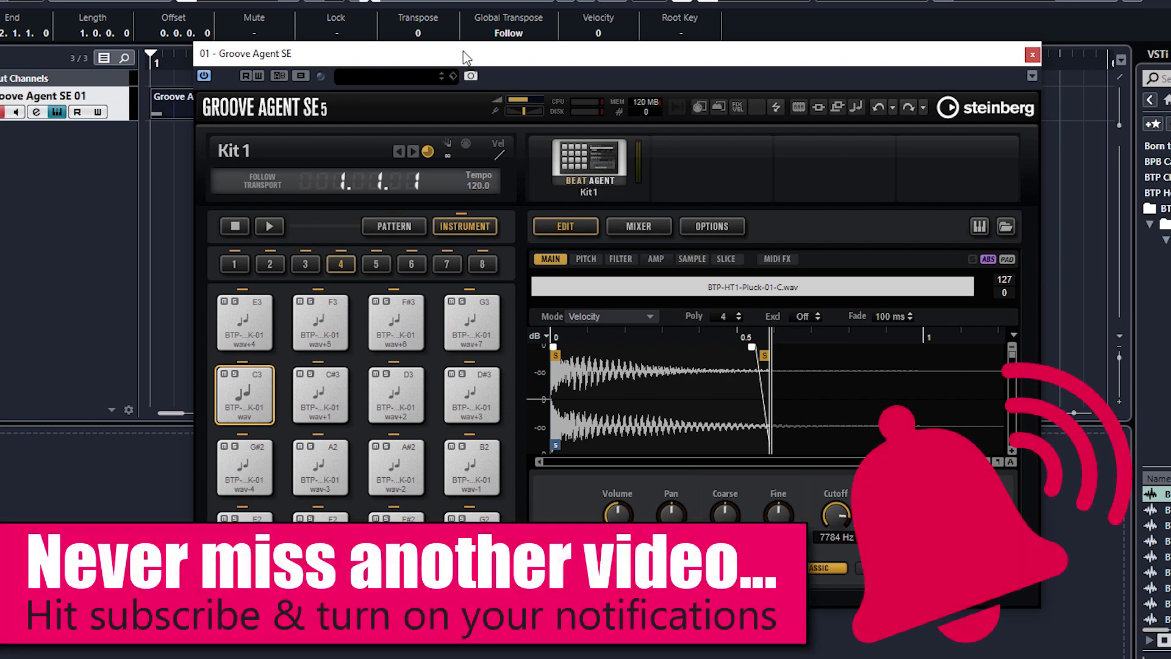
{"action": "left_click_drag", "start_coordinate": [465, 58], "coordinate": [493, 68]}
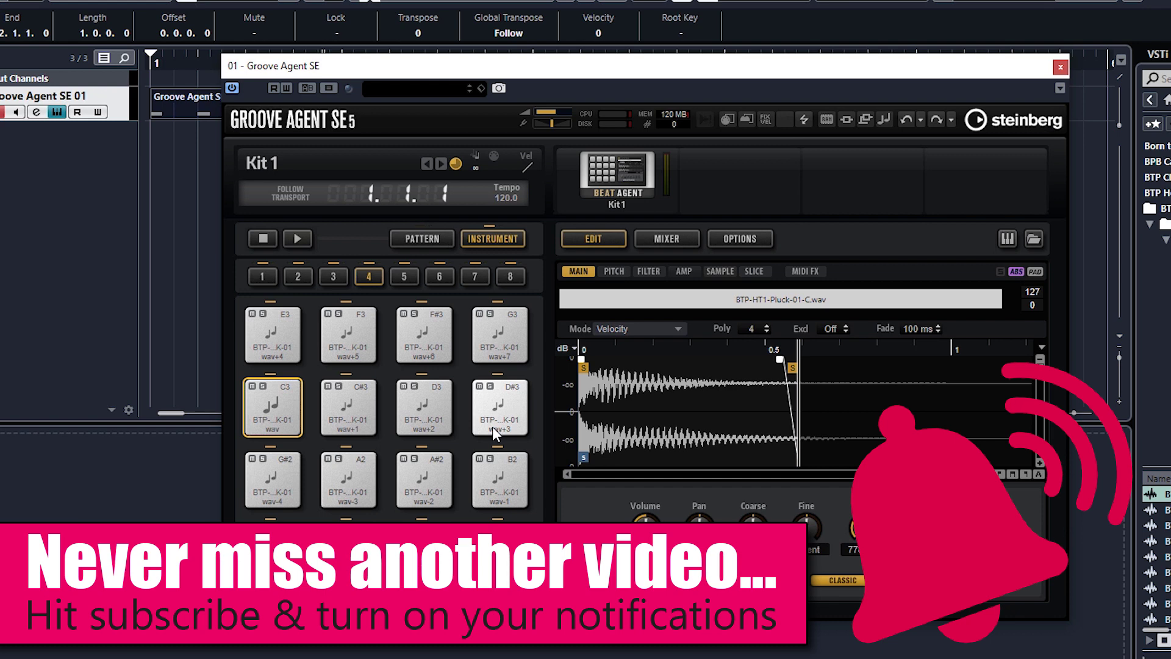
{"action": "left_click_drag", "start_coordinate": [504, 74], "coordinate": [479, 73]}
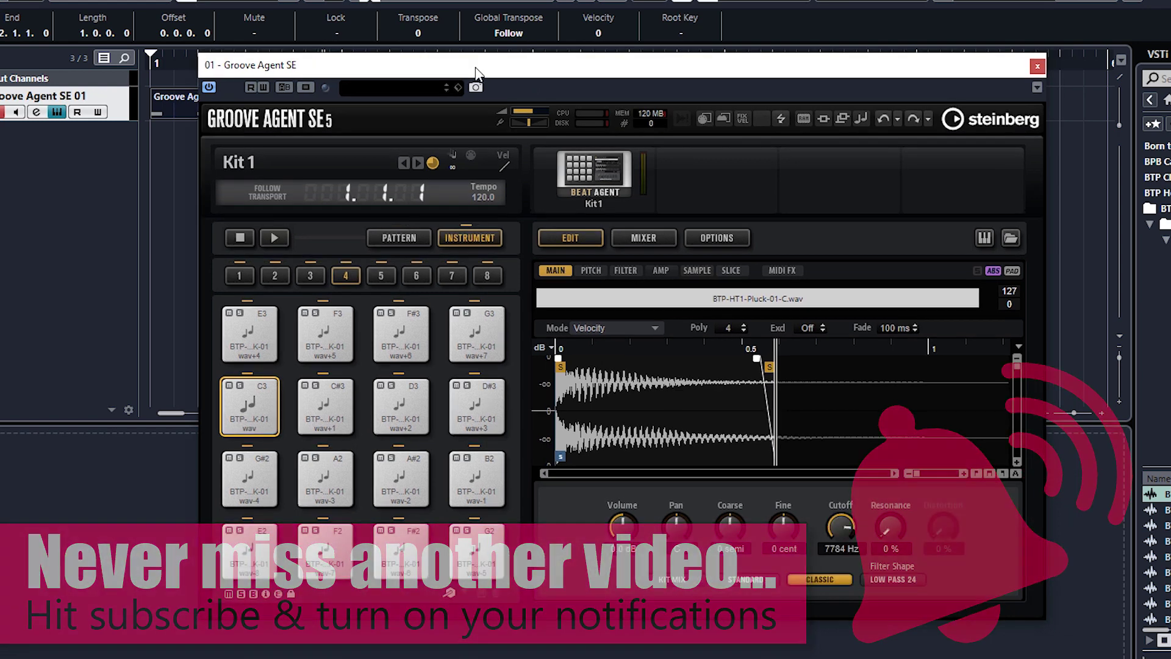